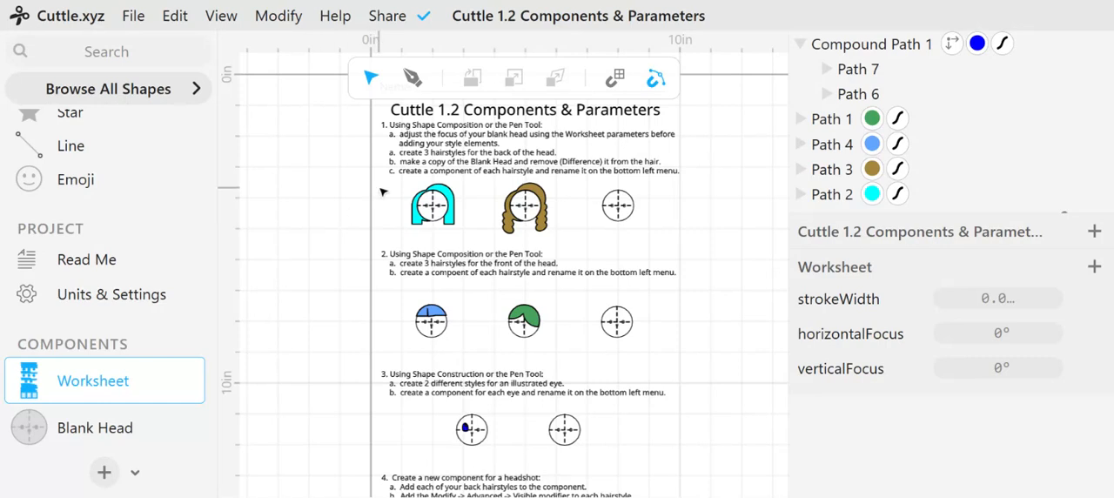
# Extract the cyan hairstyle on the first blank head as a component
pyautogui.click(459, 182)
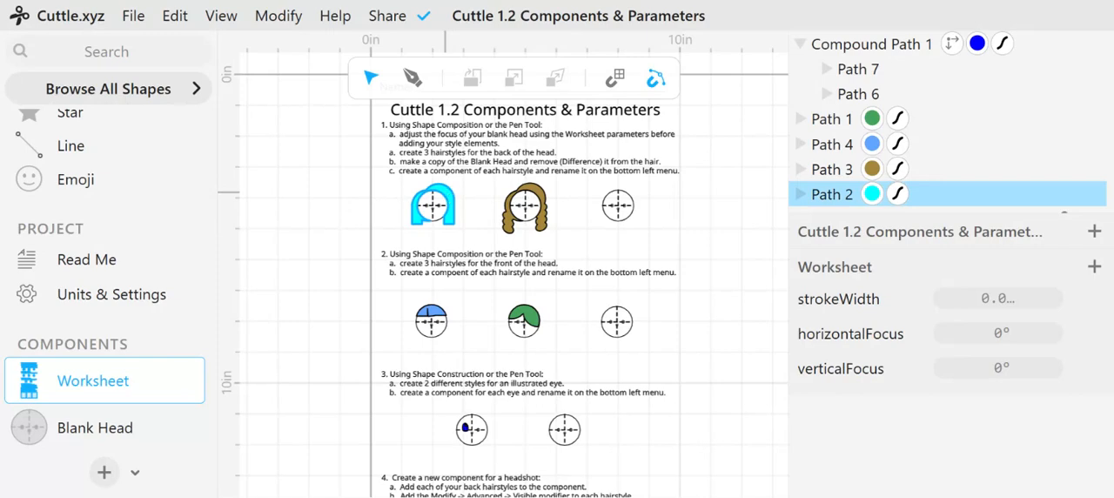
pyautogui.click(450, 198)
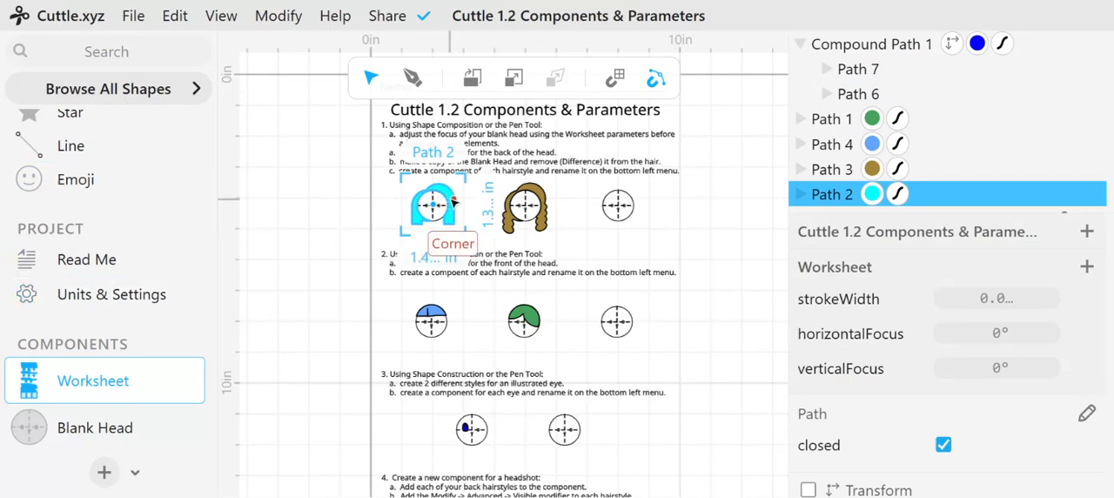
pyautogui.scroll(5, 380, 216)
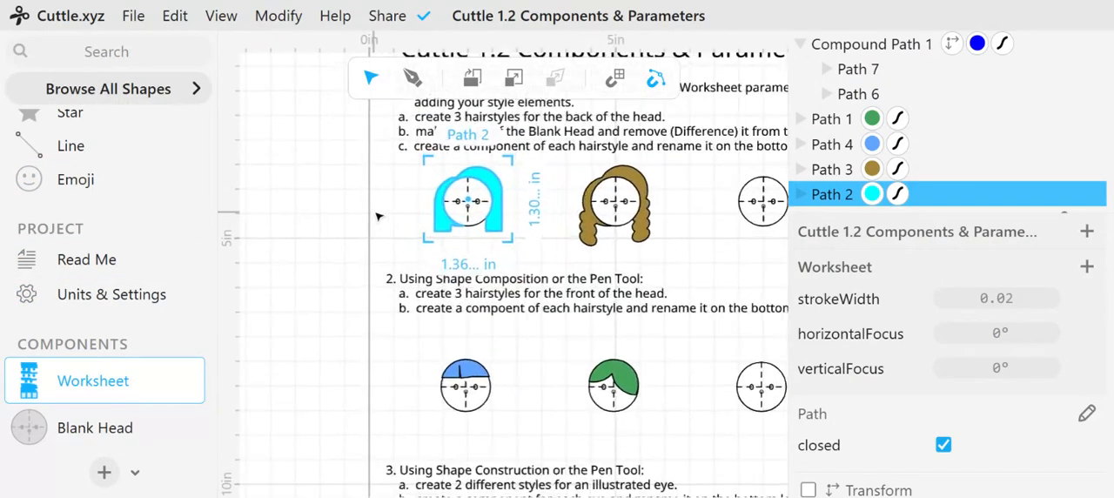
pyautogui.scroll(1, 380, 216)
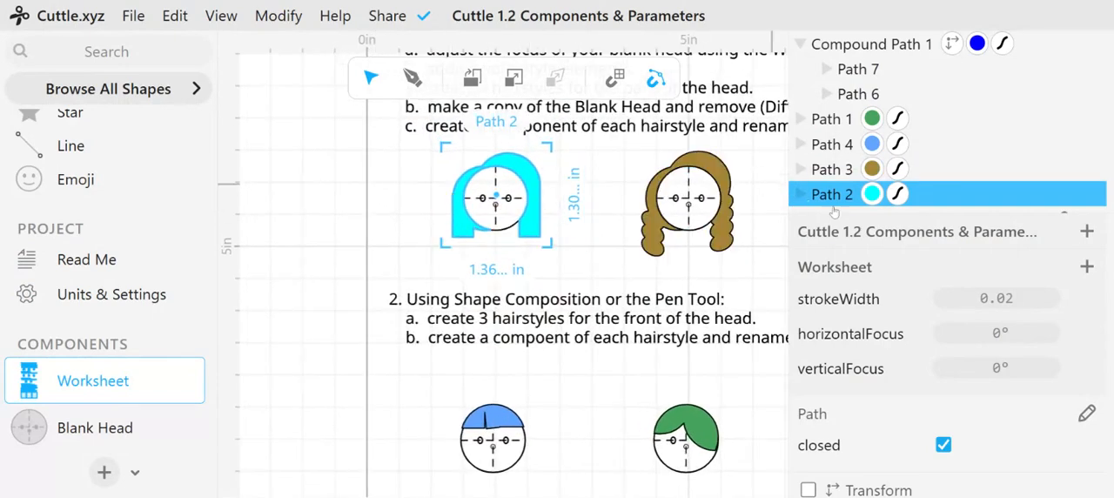
pyautogui.rightClick(526, 176)
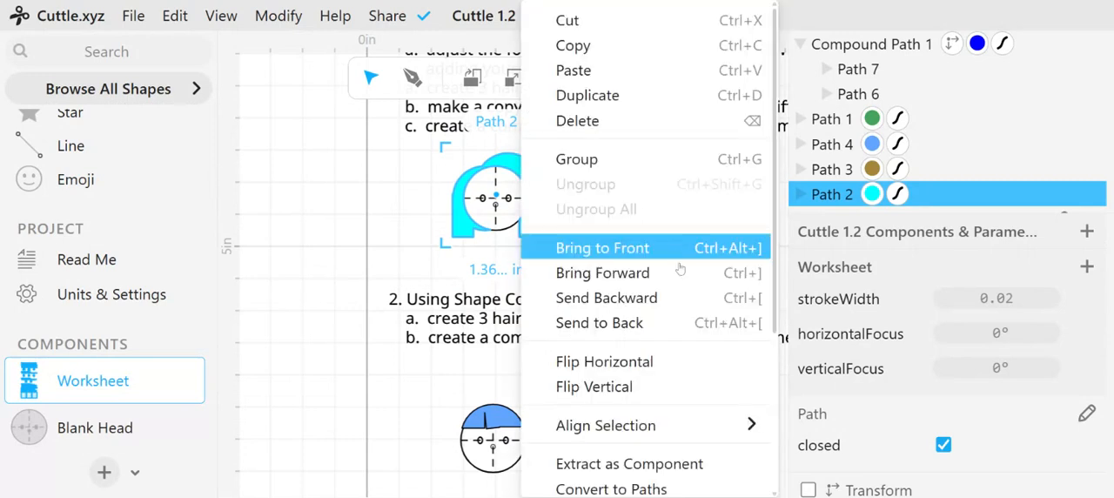
pyautogui.scroll(-3, 670, 319)
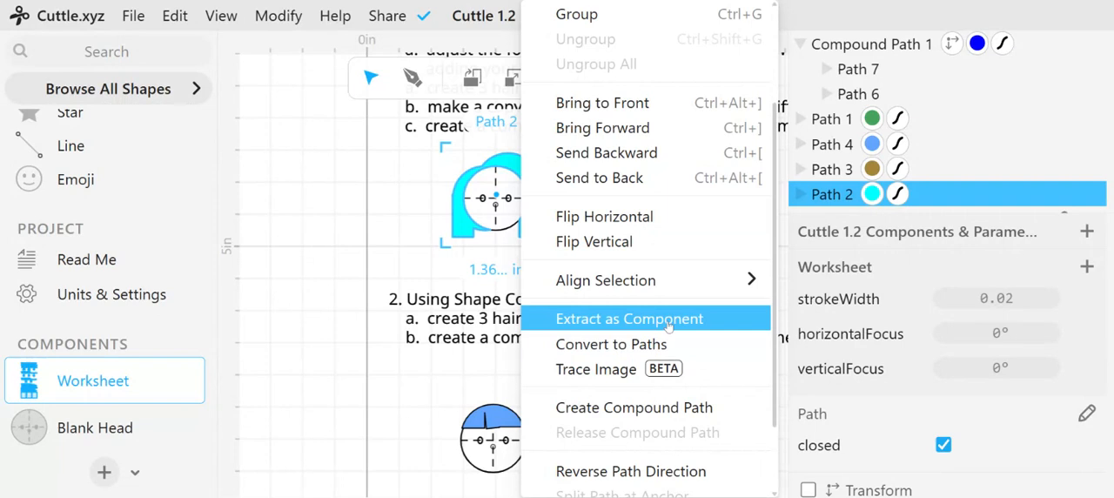
pyautogui.click(668, 320)
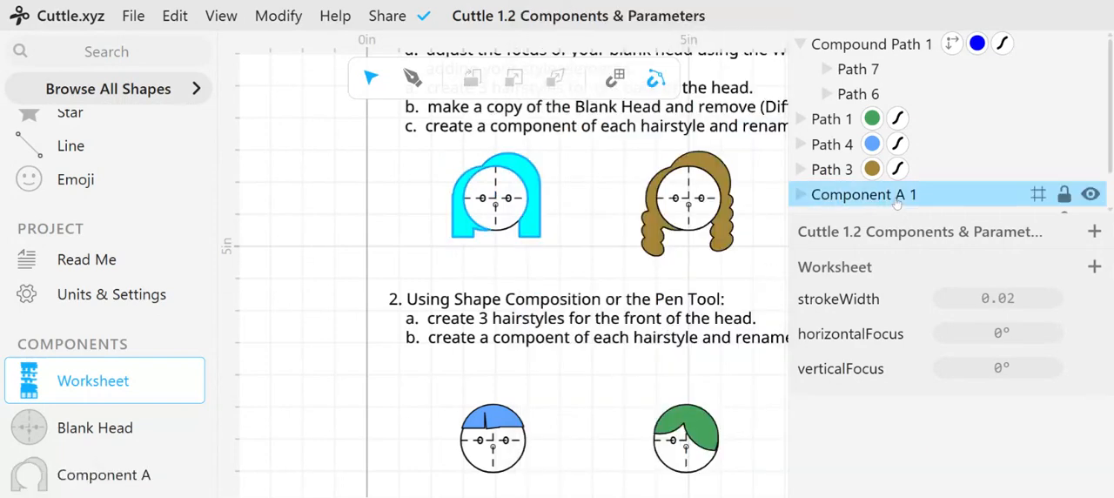
# Rename the cyan hairstyle's new component as Straight Bob
pyautogui.scroll(-1, 104, 431)
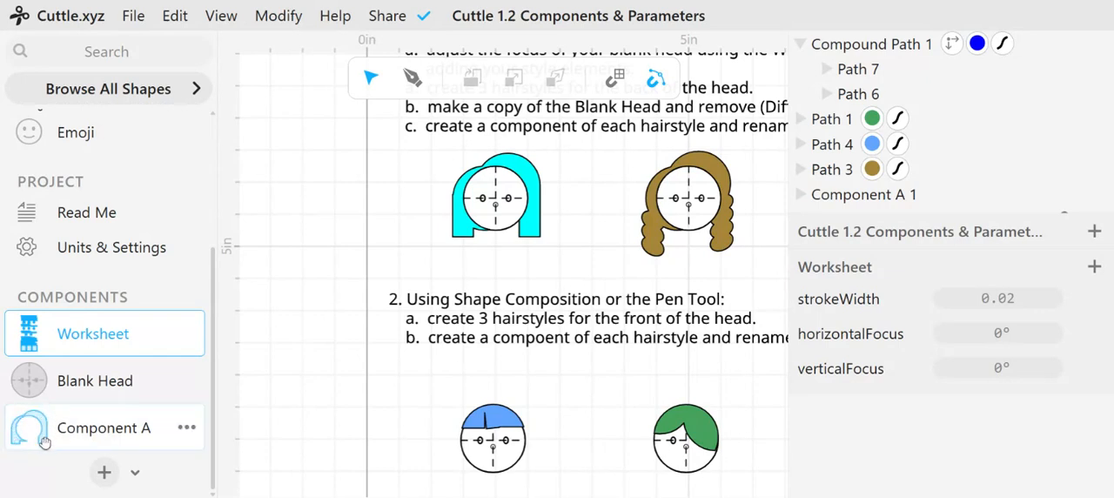
pyautogui.doubleClick(128, 431)
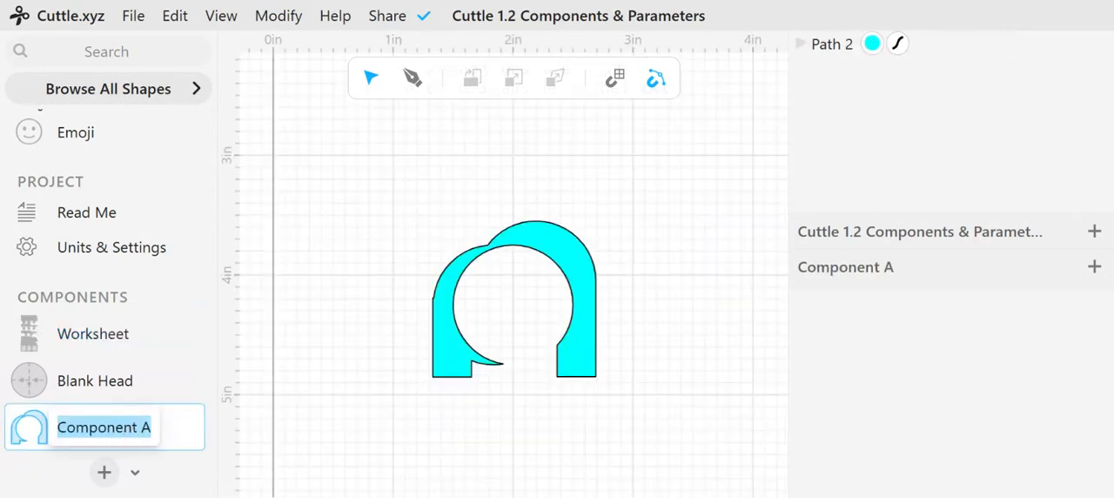
pyautogui.write('Straight Bob')
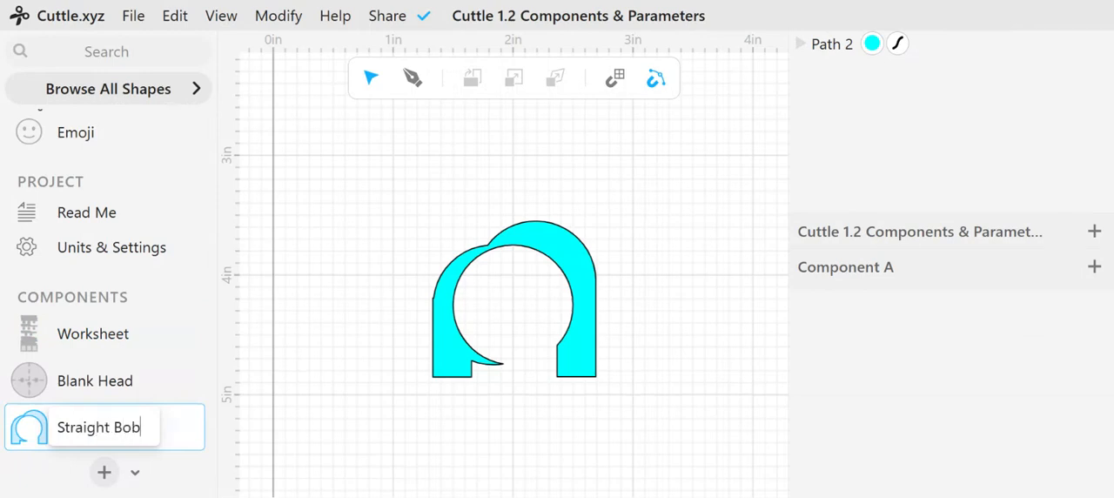
pyautogui.press('Return')
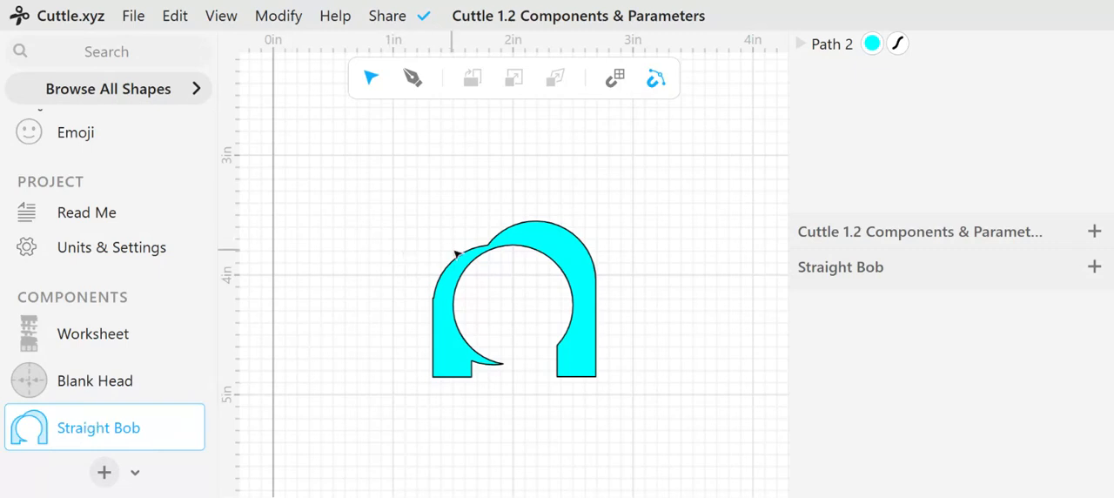
# Move the hair path inside the Straight Bob component to the origin by setting its position to 0, 0
pyautogui.scroll(-1, 464, 203)
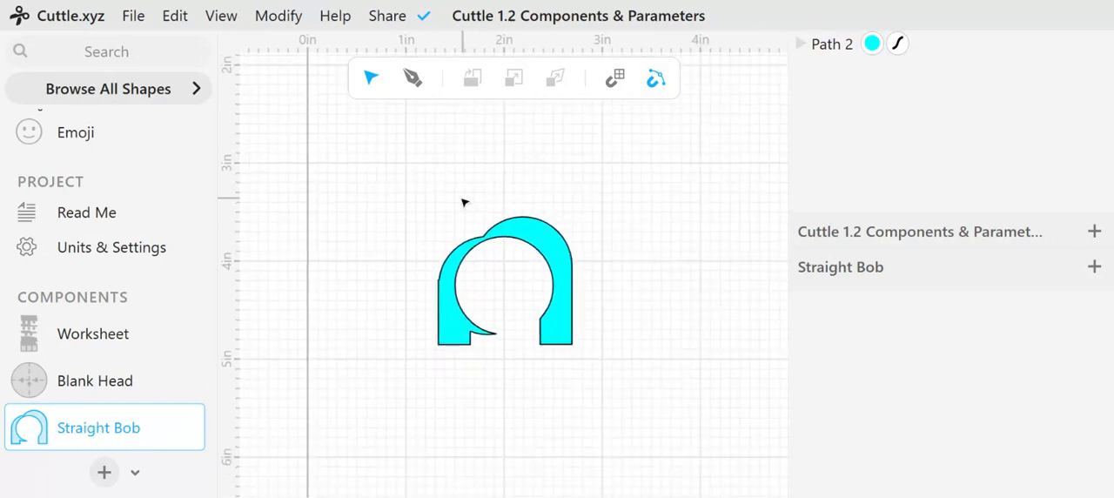
pyautogui.scroll(-1, 462, 199)
pyautogui.moveTo(411, 175); pyautogui.dragTo(426, 286, button='middle')
pyautogui.scroll(-1, 432, 265)
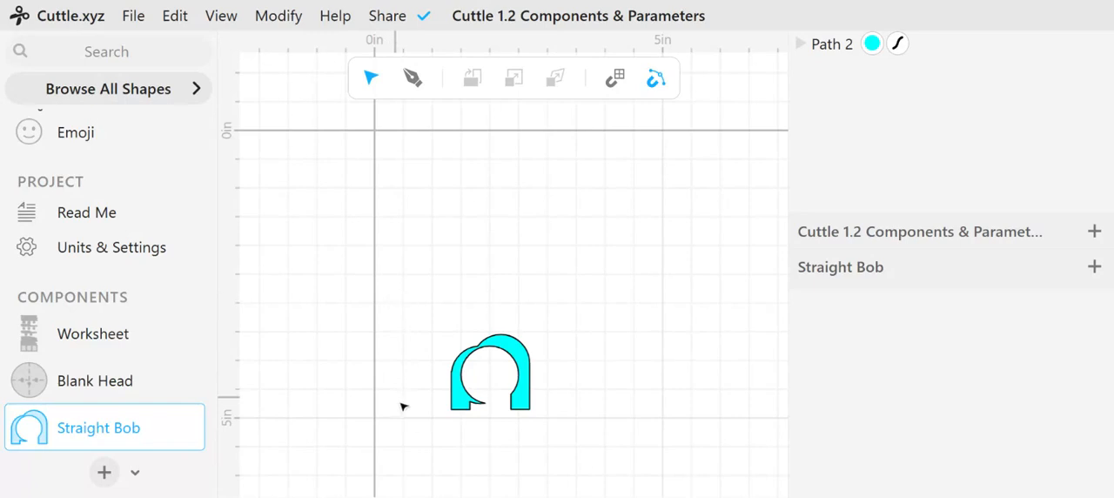
pyautogui.click(459, 406)
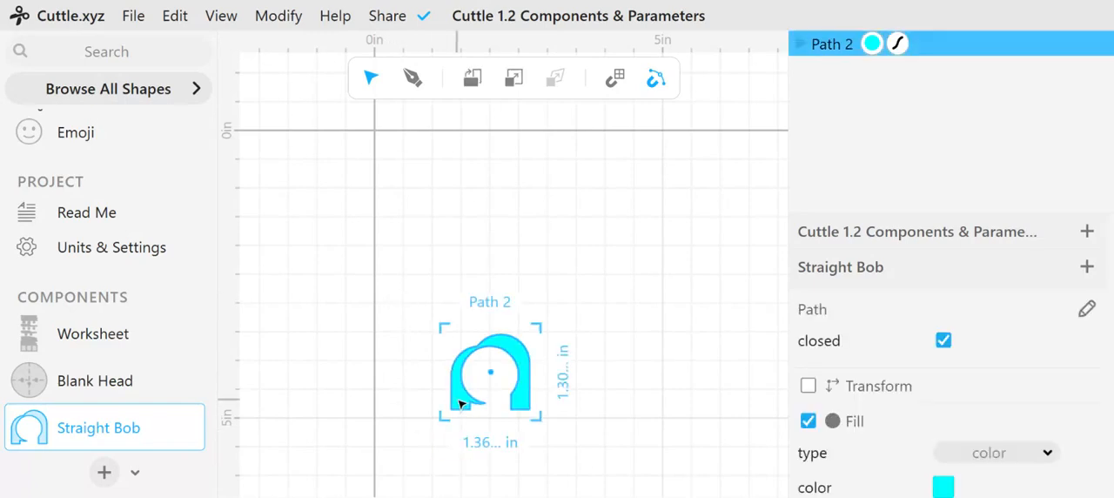
pyautogui.moveTo(459, 402); pyautogui.dragTo(454, 401)
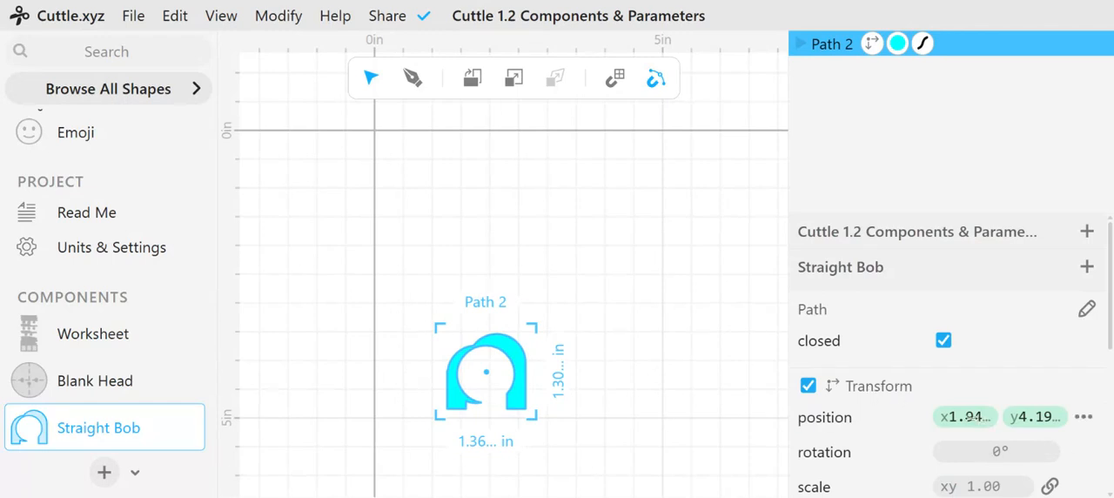
pyautogui.click(971, 416)
pyautogui.write('0, 4.19097541809044)')
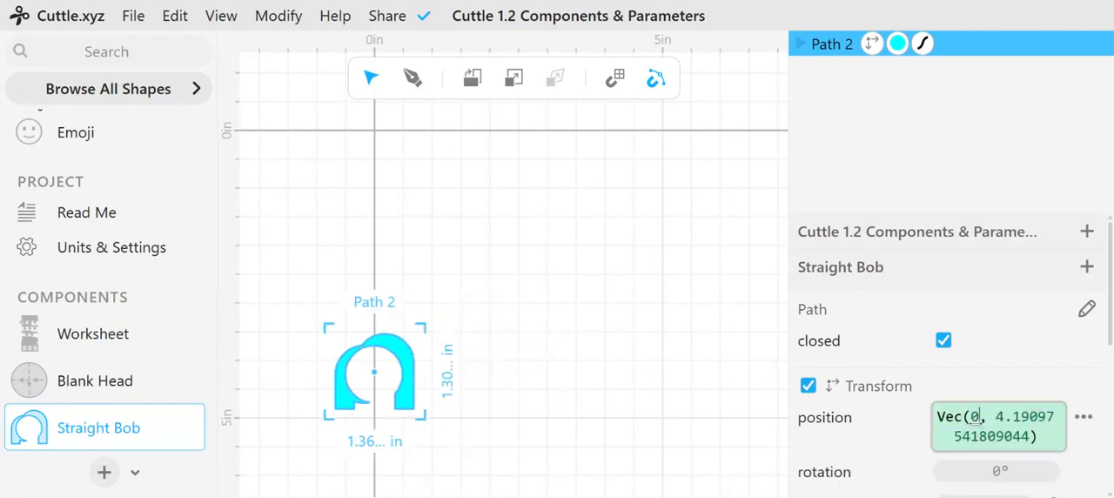
pyautogui.doubleClick(1026, 416)
pyautogui.write('0, 0')
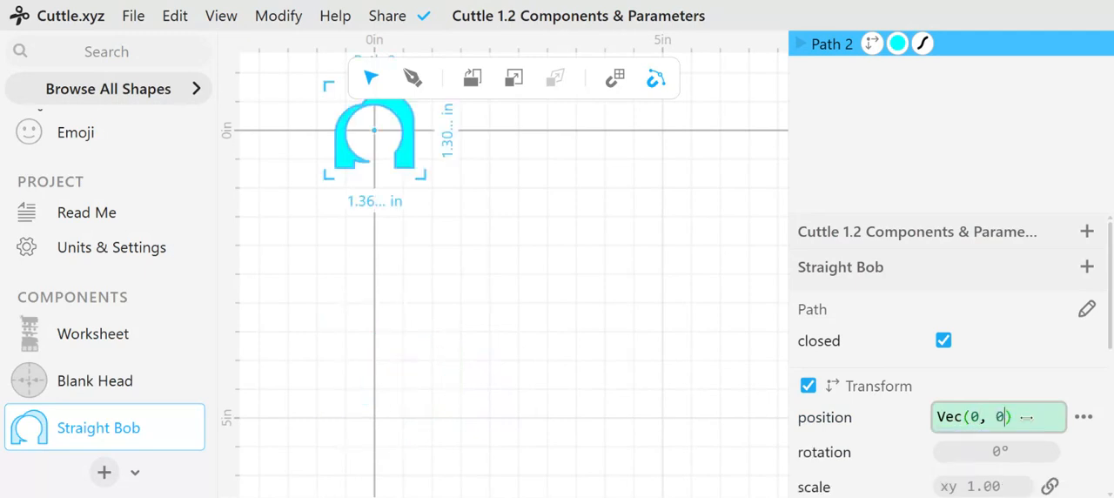
pyautogui.click(609, 324)
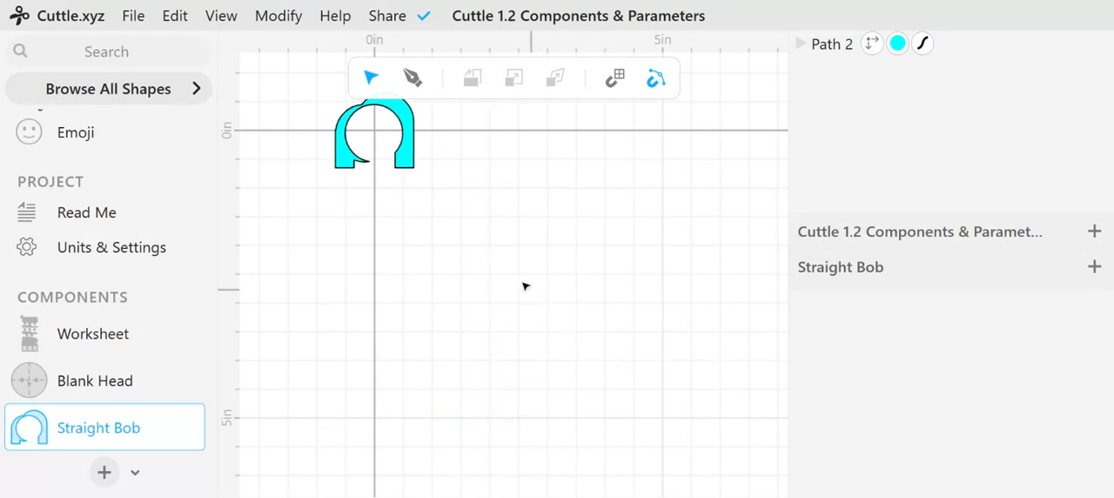
pyautogui.scroll(5, 512, 229)
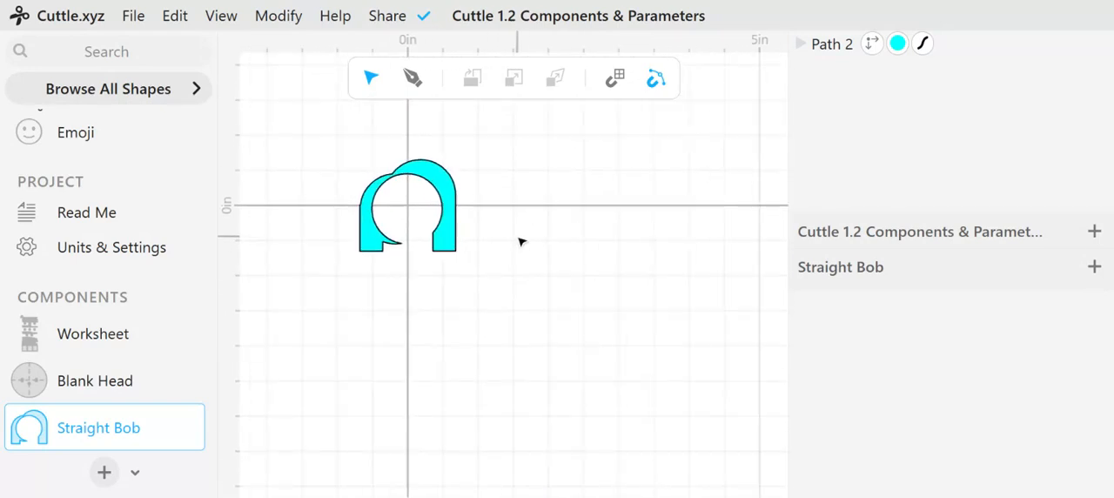
pyautogui.scroll(1, 487, 239)
pyautogui.moveTo(473, 238); pyautogui.dragTo(534, 291, button='middle')
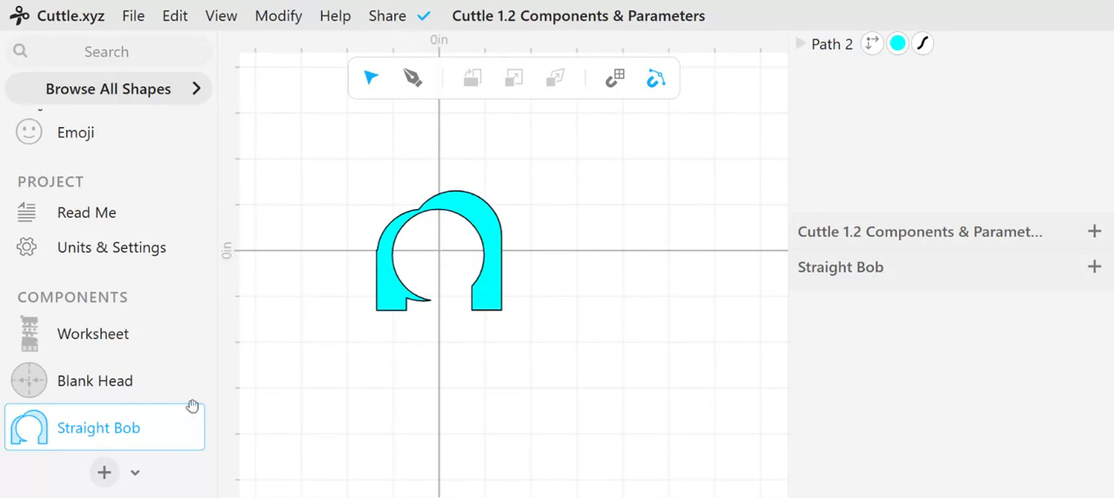
# Return to the Worksheet and move the Straight Bob hairstyle onto the first blank head, at about x 2.00, y 4.22
pyautogui.click(80, 336)
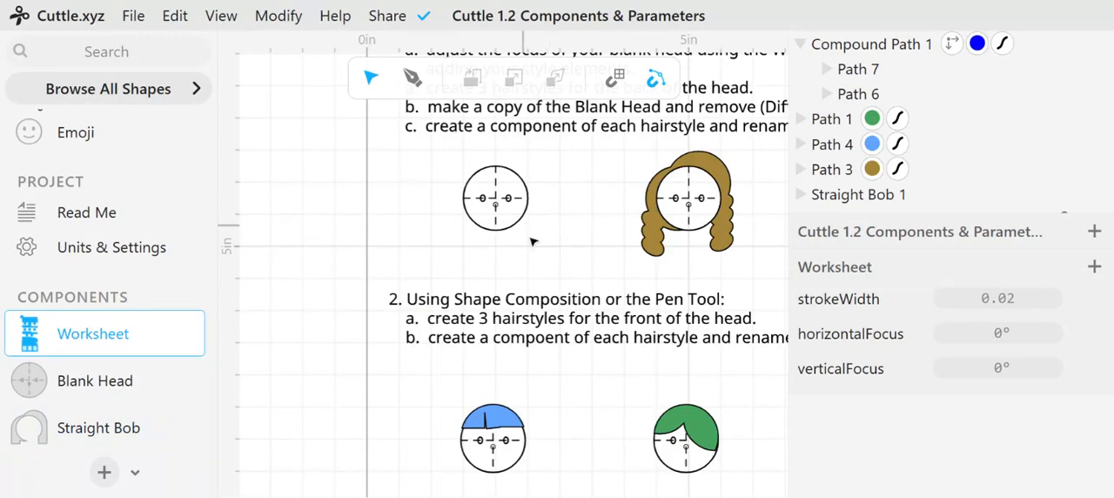
pyautogui.moveTo(552, 209); pyautogui.dragTo(557, 368, button='middle')
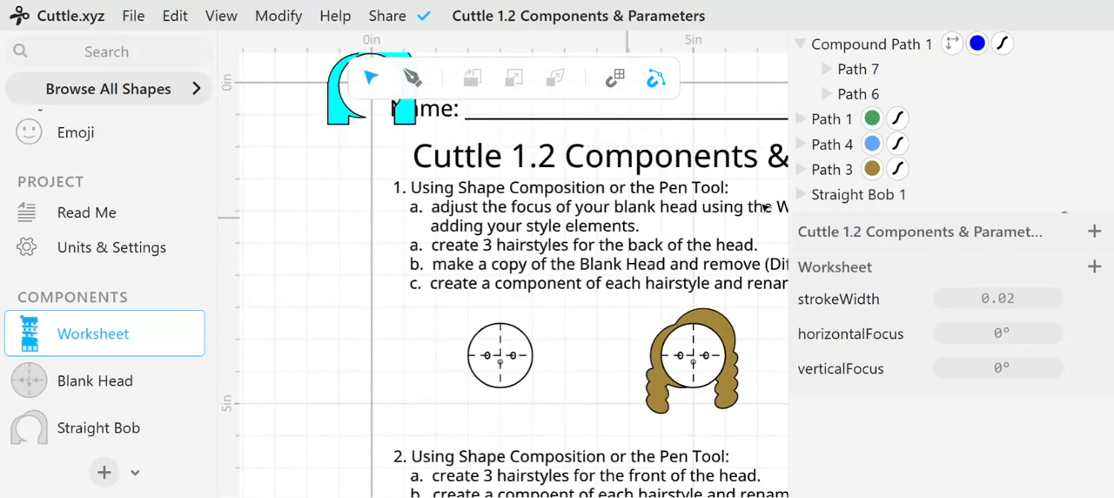
pyautogui.click(333, 118)
pyautogui.moveTo(334, 117); pyautogui.dragTo(466, 381)
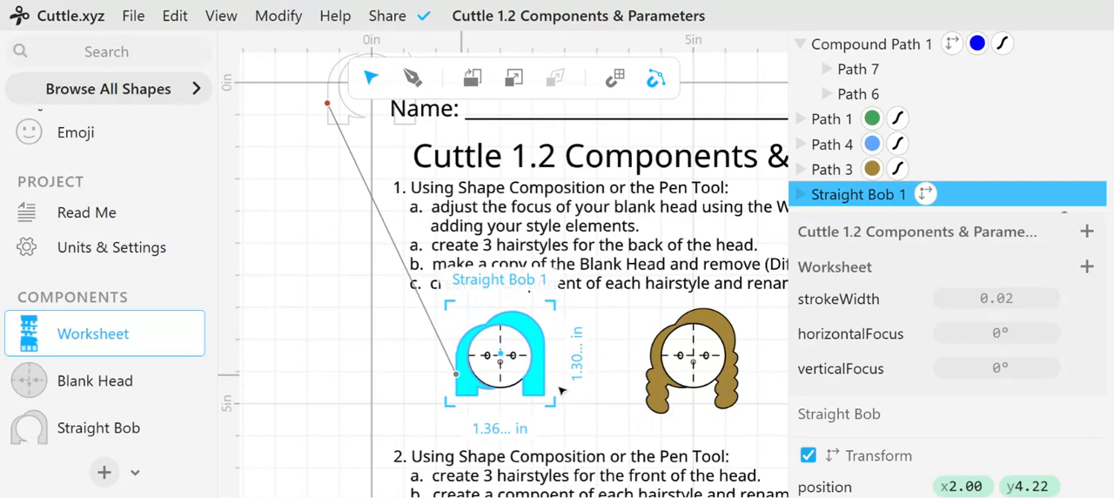
pyautogui.click(609, 378)
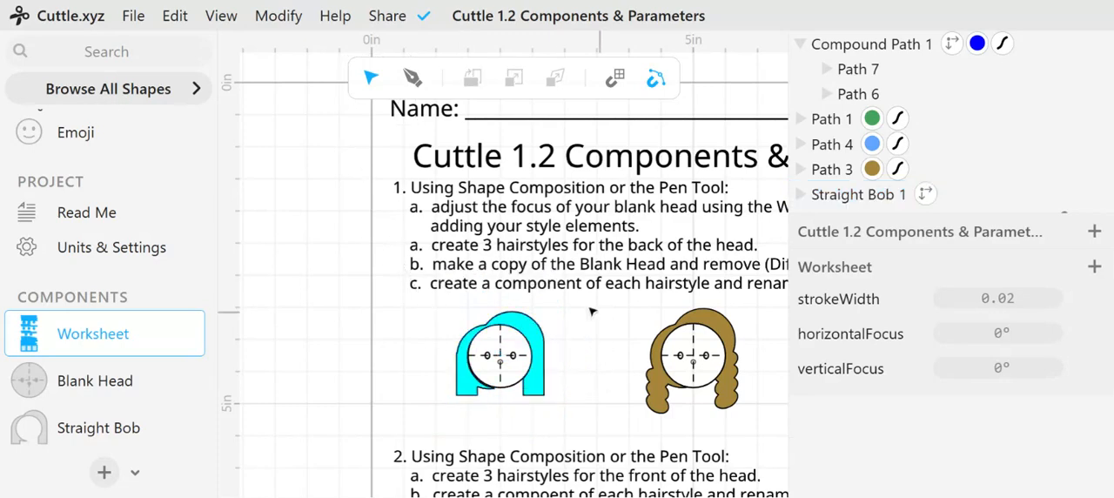
# Extract the brown hairstyle on the second blank head as a component
pyautogui.scroll(-2, 591, 311)
pyautogui.hscroll(2, 590, 311)
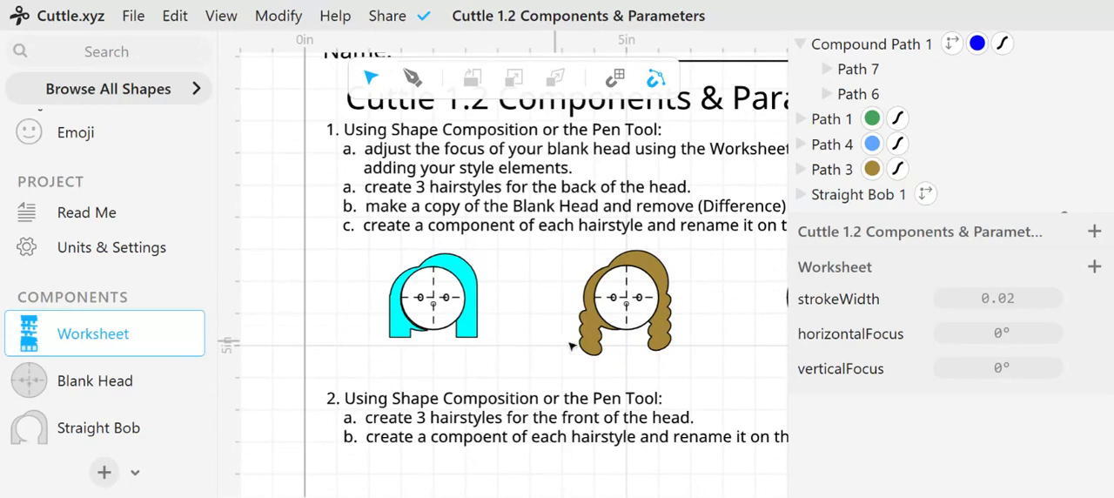
pyautogui.click(598, 344)
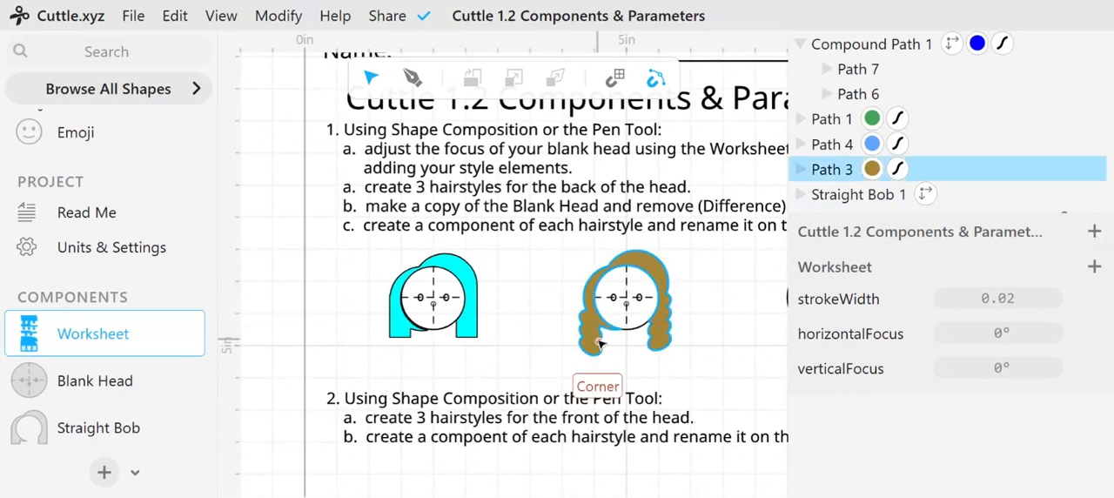
pyautogui.click(599, 344)
pyautogui.rightClick(599, 343)
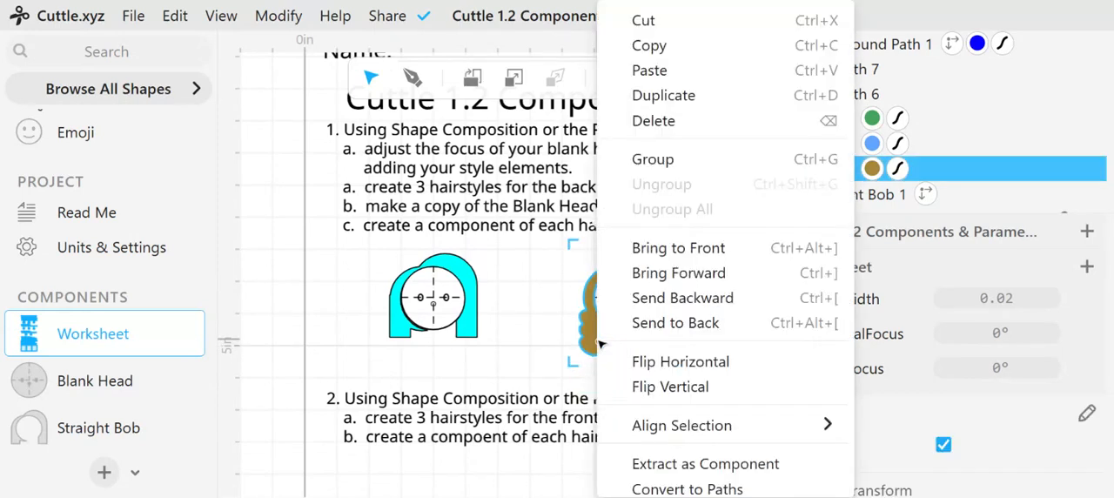
pyautogui.scroll(-2, 661, 382)
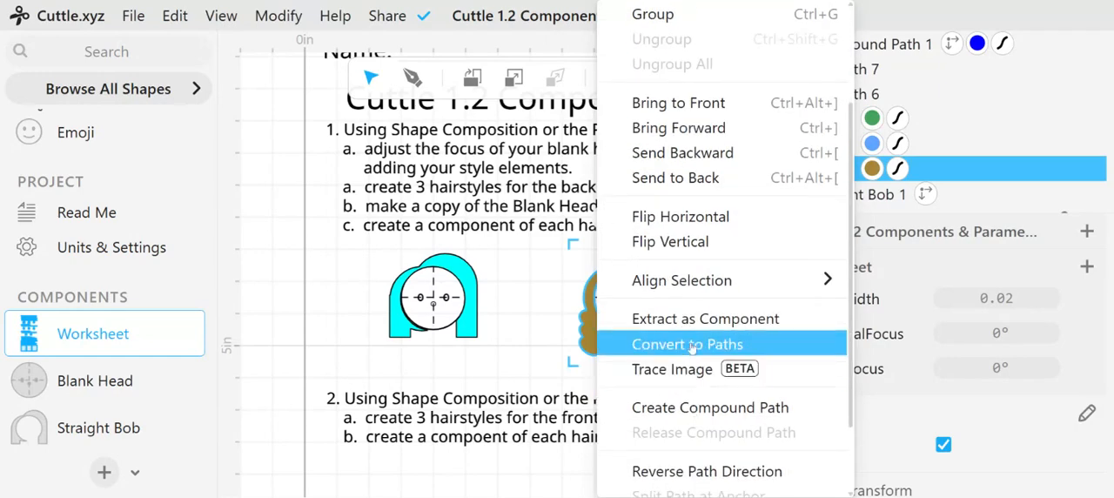
pyautogui.click(693, 321)
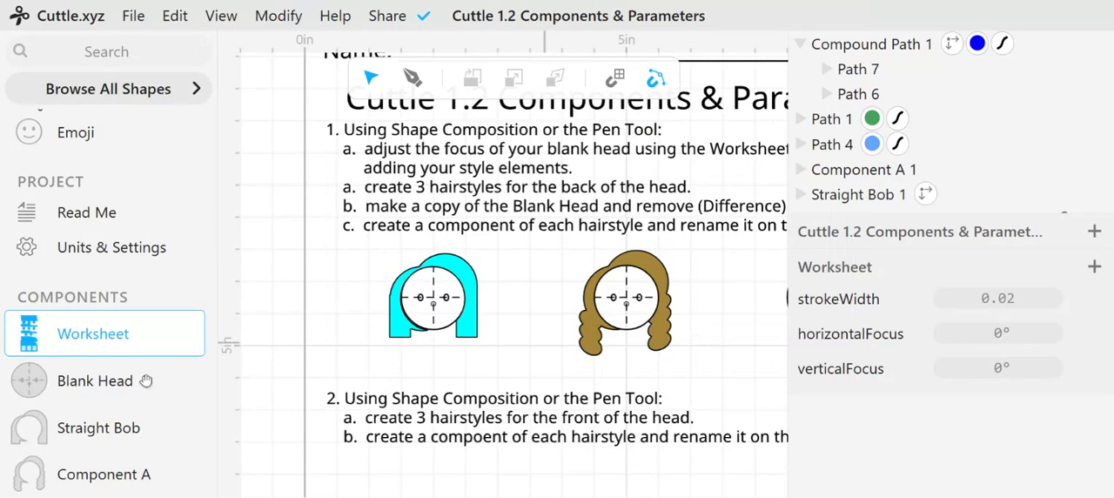
# Open the brown hairstyle's new component and rename it as Braided Hair
pyautogui.scroll(-1, 63, 348)
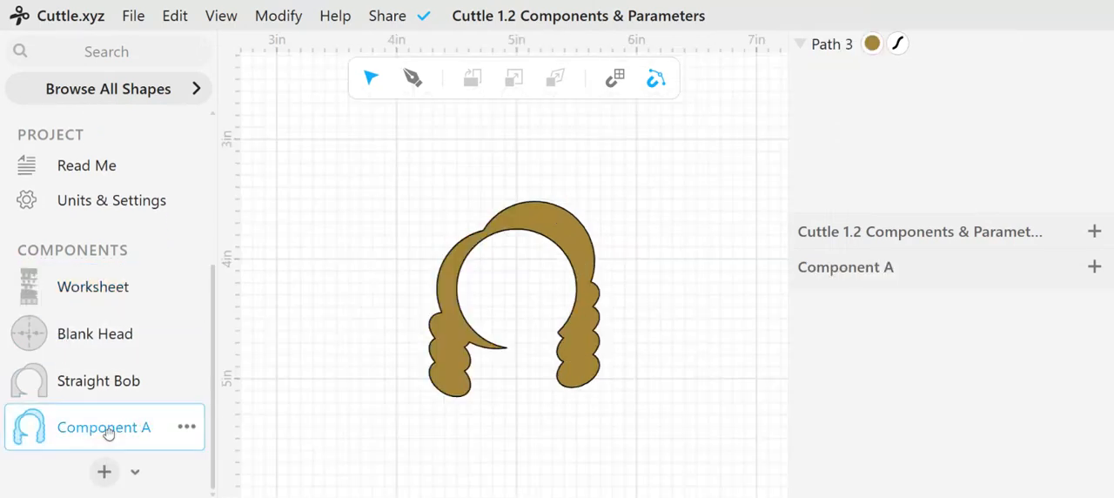
pyautogui.doubleClick(104, 427)
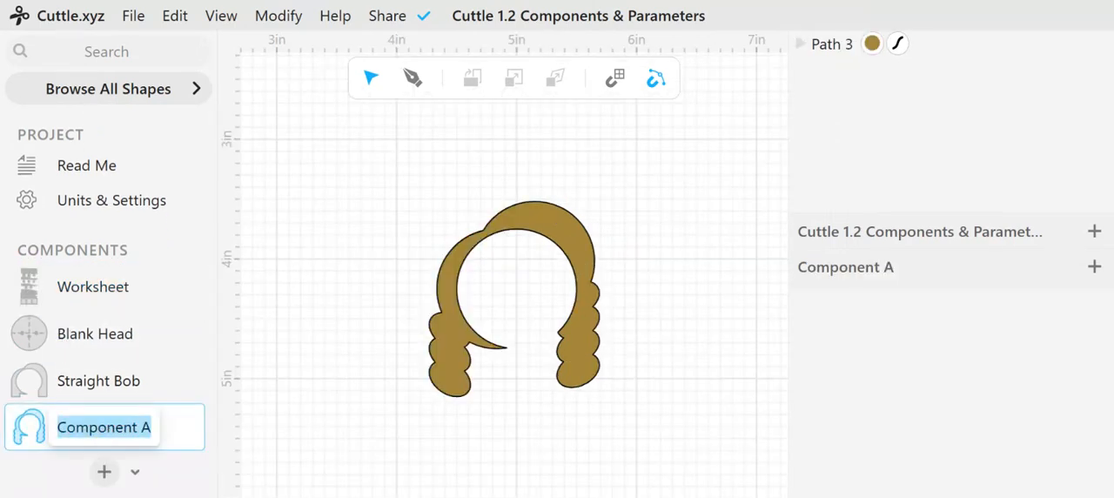
pyautogui.write('Braided Hair')
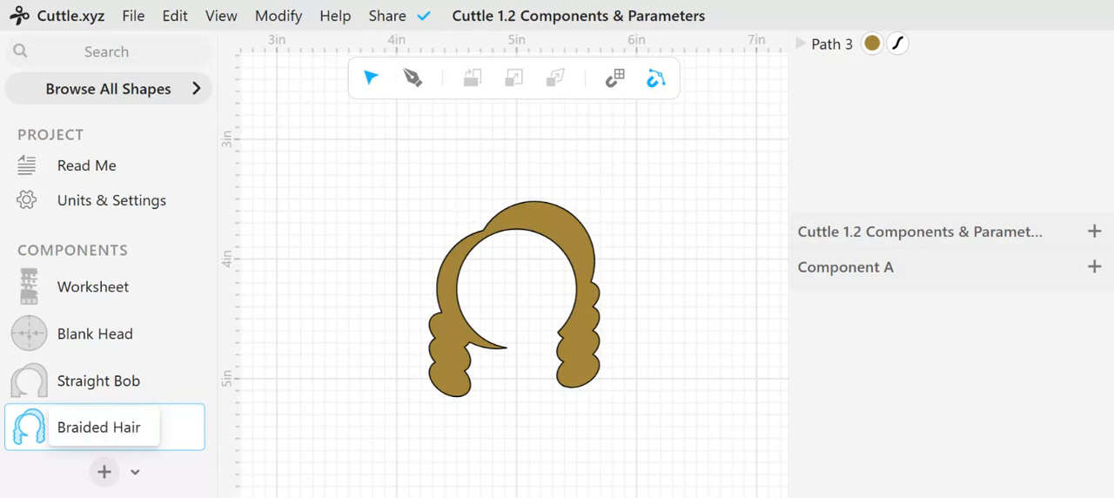
pyautogui.press('Return')
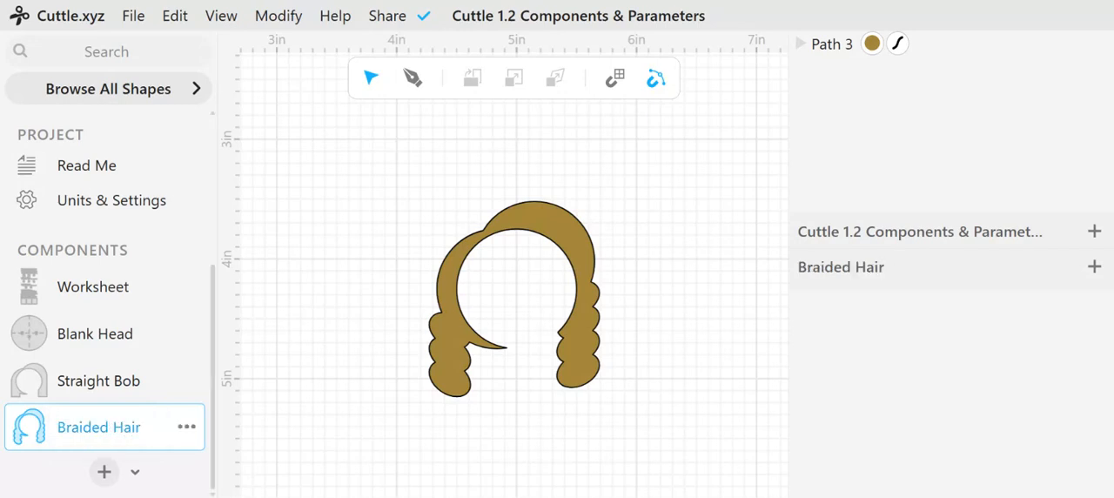
# Move the hair path inside the Braided Hair component to the origin by setting its position to 0, 0
pyautogui.scroll(-2, 515, 287)
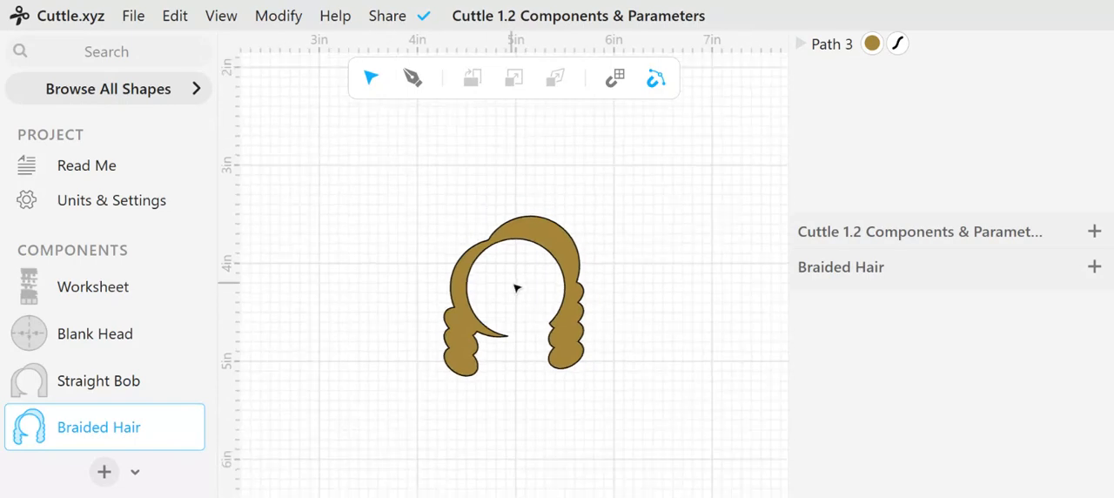
pyautogui.scroll(-2, 517, 287)
pyautogui.click(487, 368)
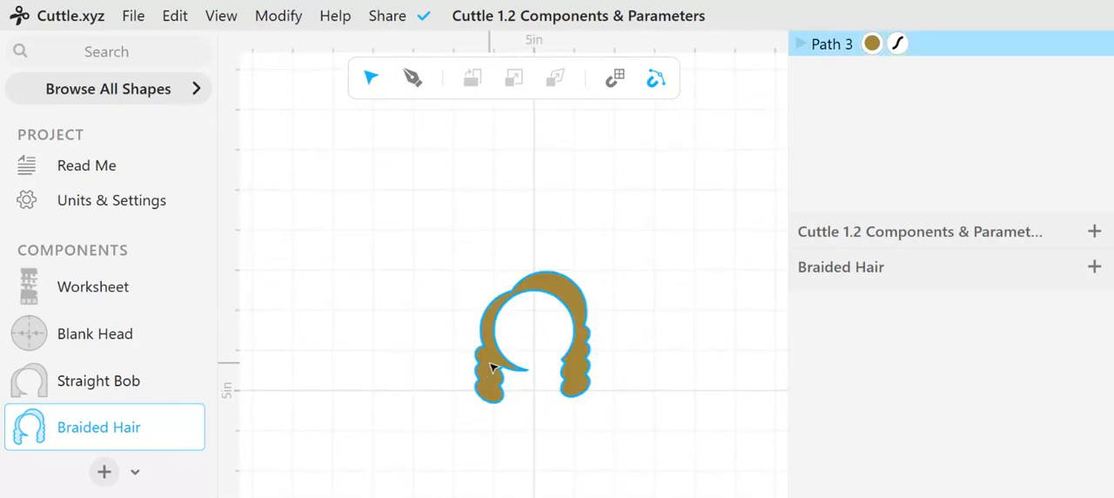
pyautogui.moveTo(492, 368); pyautogui.dragTo(484, 366)
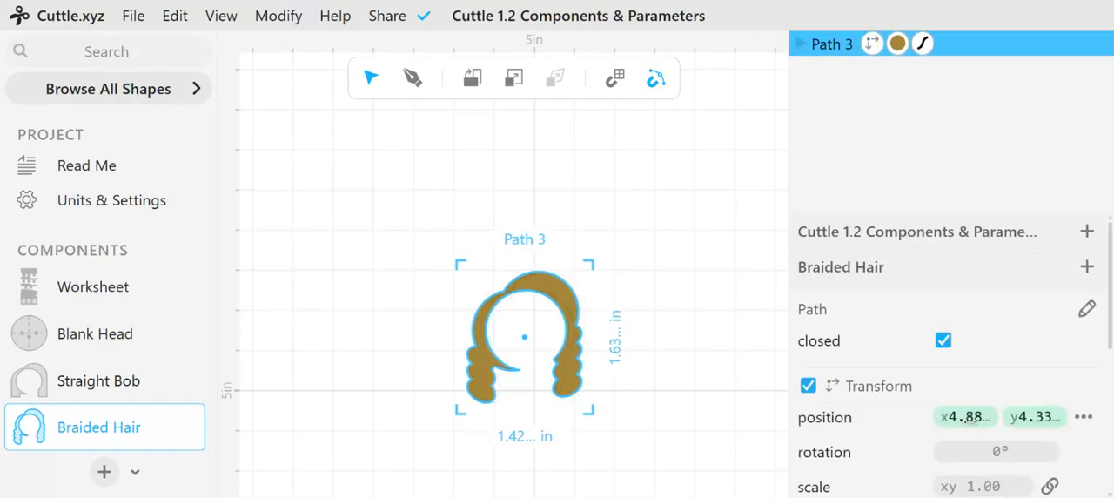
pyautogui.click(967, 417)
pyautogui.write('0,')
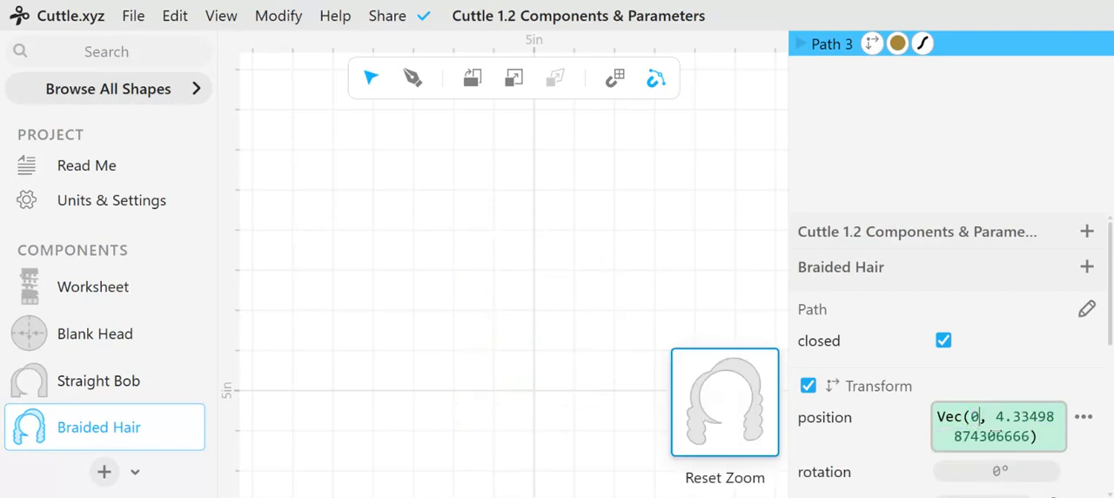
pyautogui.doubleClick(1009, 417)
pyautogui.write('0, 0')
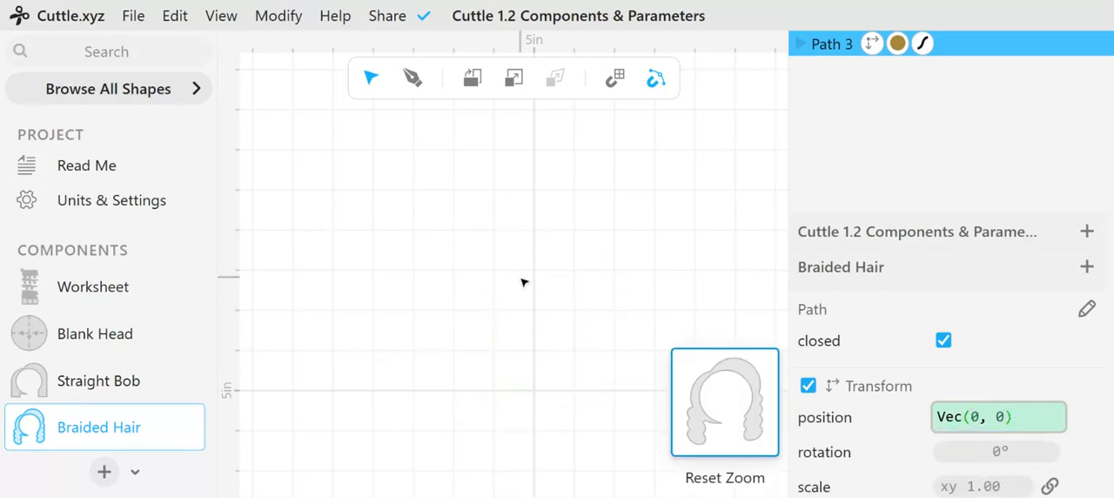
pyautogui.click(726, 438)
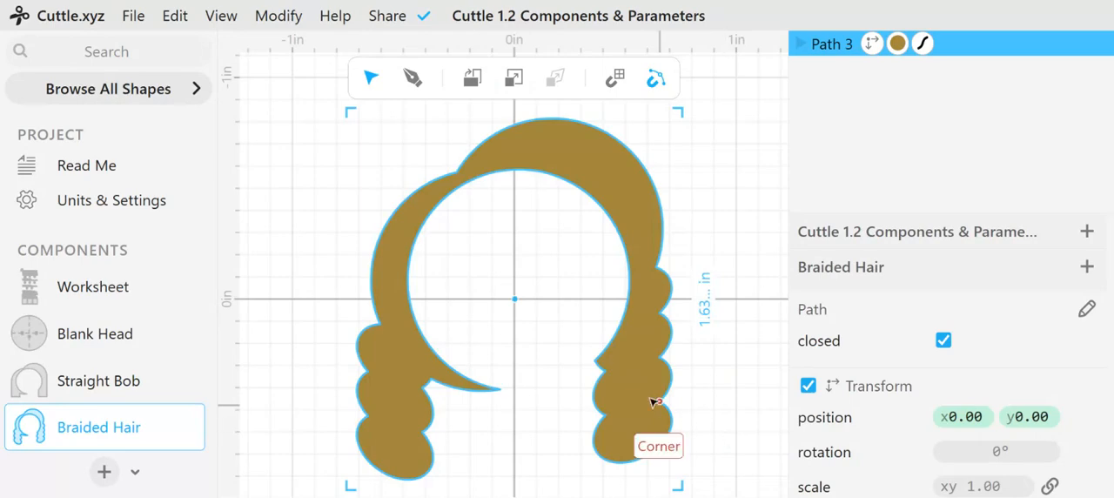
pyautogui.scroll(-1, 523, 306)
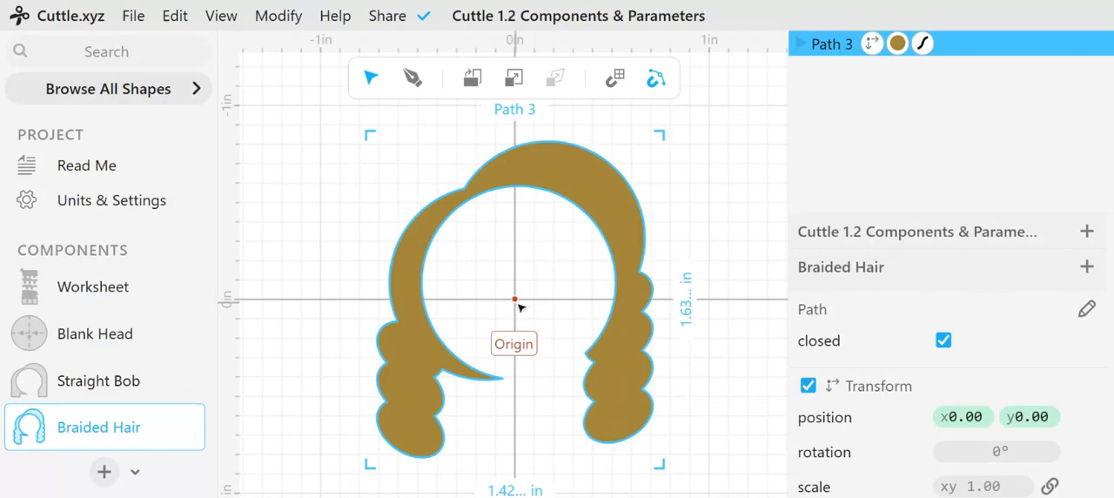
# Return to the Worksheet and move the Braided Hair hairstyle onto the second blank head of section 1, at about x 4.98, y 4.34
pyautogui.click(57, 293)
pyautogui.scroll(-2, 644, 287)
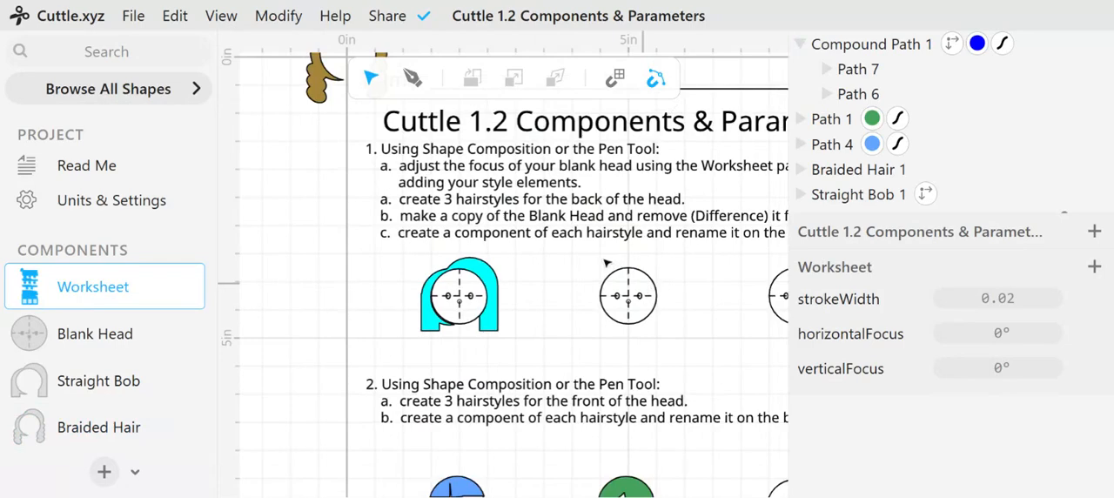
pyautogui.scroll(3, 531, 261)
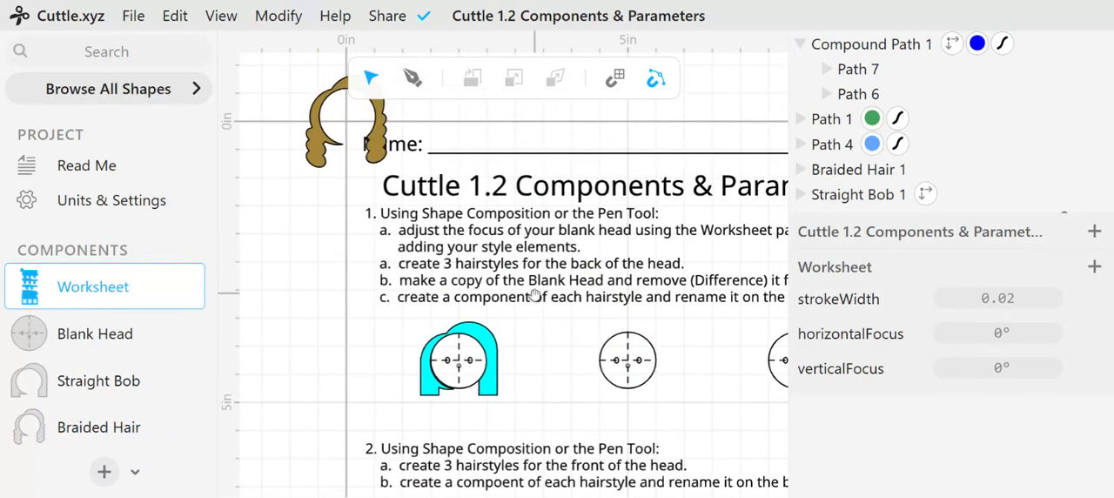
pyautogui.click(334, 148)
pyautogui.moveTo(334, 147); pyautogui.dragTo(600, 383)
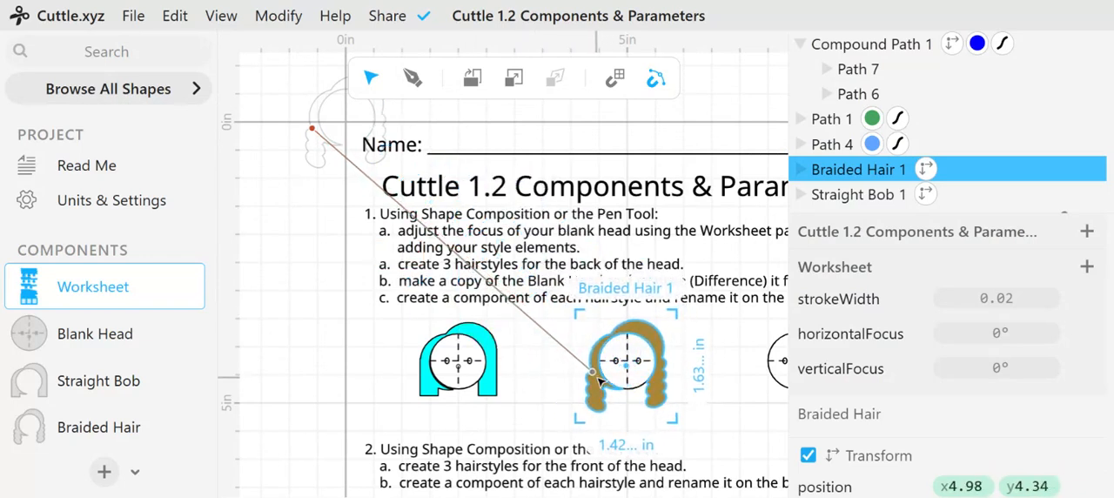
pyautogui.click(550, 435)
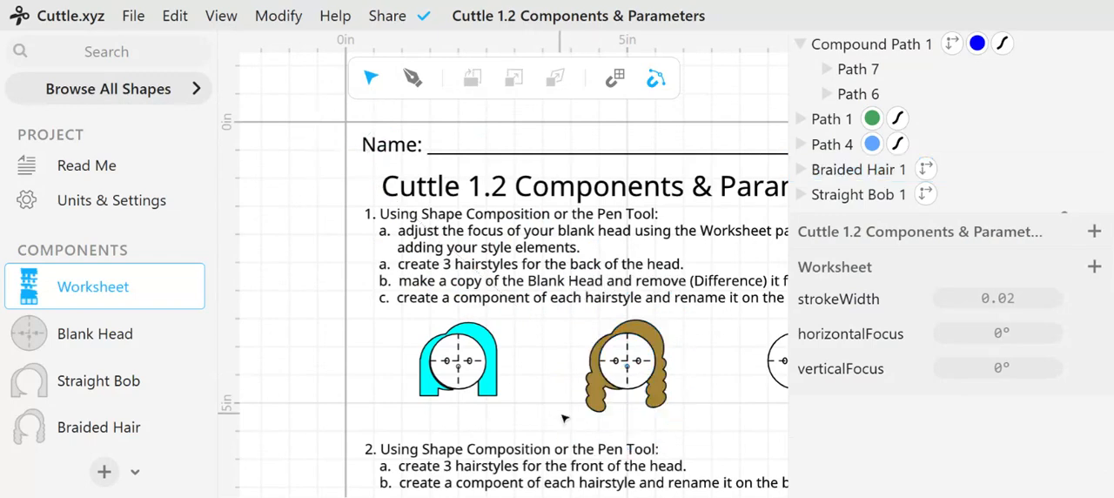
# Extract the blue fringe on the first blank head of section 2 as a component
pyautogui.scroll(-5, 514, 419)
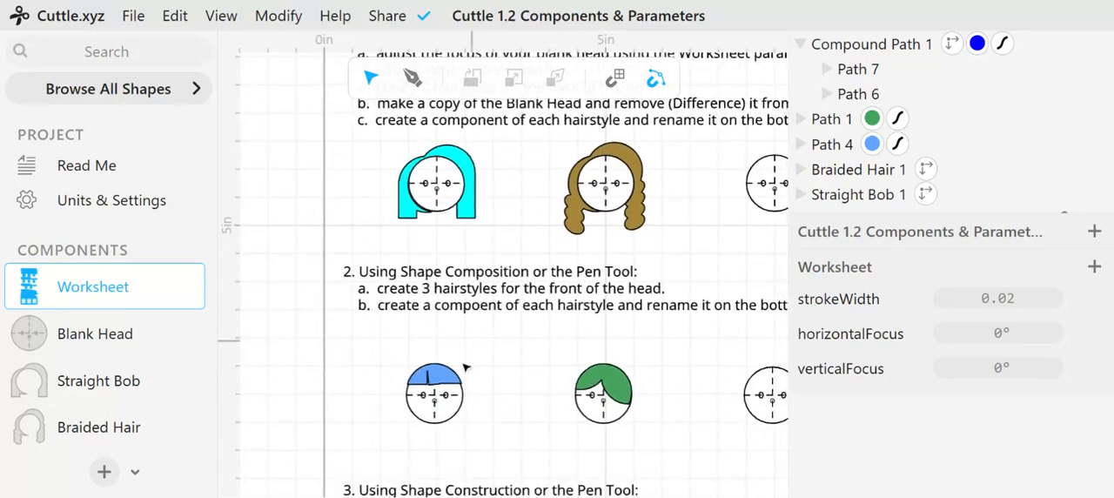
pyautogui.keyDown('ctrl'); pyautogui.scroll(3, 496, 424); pyautogui.keyUp('ctrl')
pyautogui.scroll(-2, 496, 424)
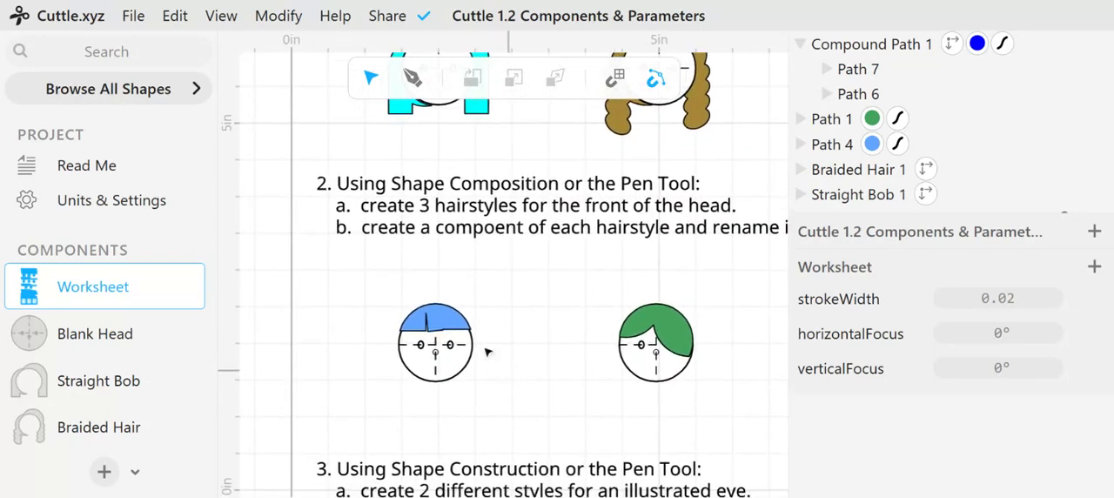
pyautogui.click(445, 322)
pyautogui.rightClick(445, 322)
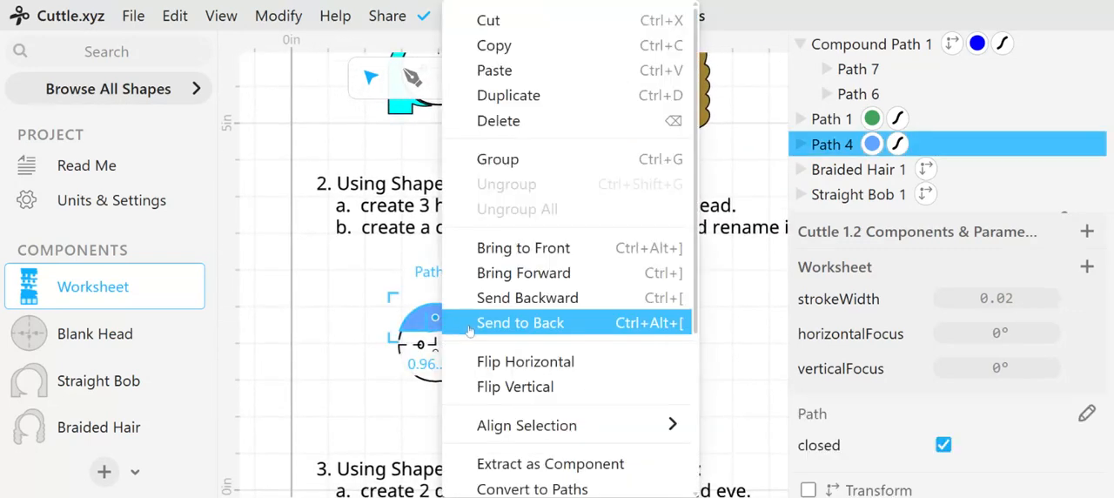
pyautogui.moveTo(604, 435)
pyautogui.click(607, 460)
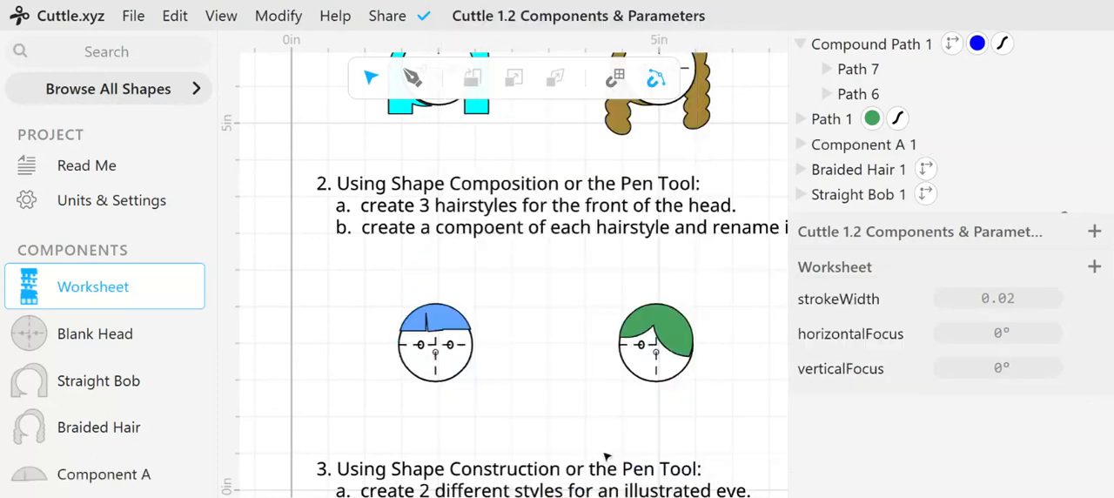
# Open the blue fringe's new component and rename it as Bangs
pyautogui.doubleClick(124, 475)
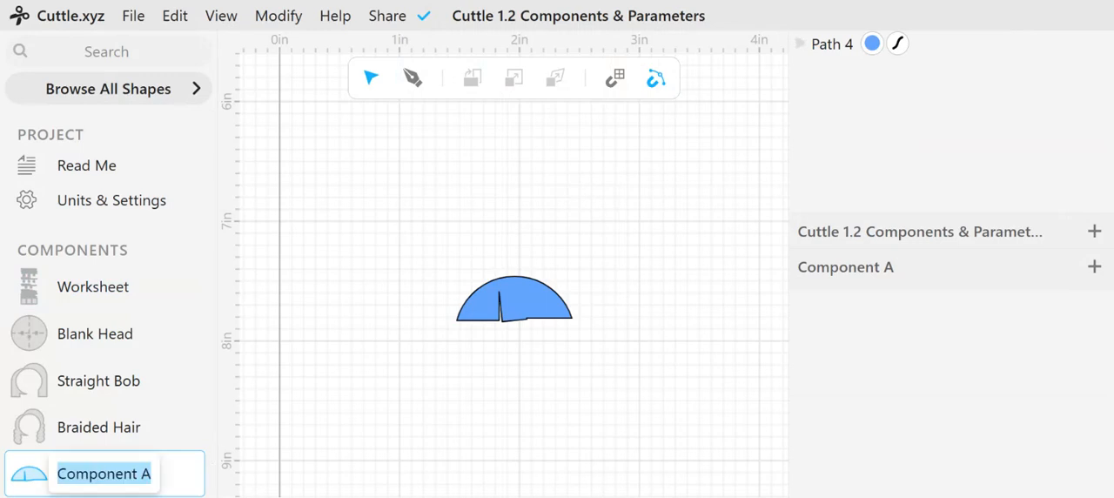
pyautogui.write('B')
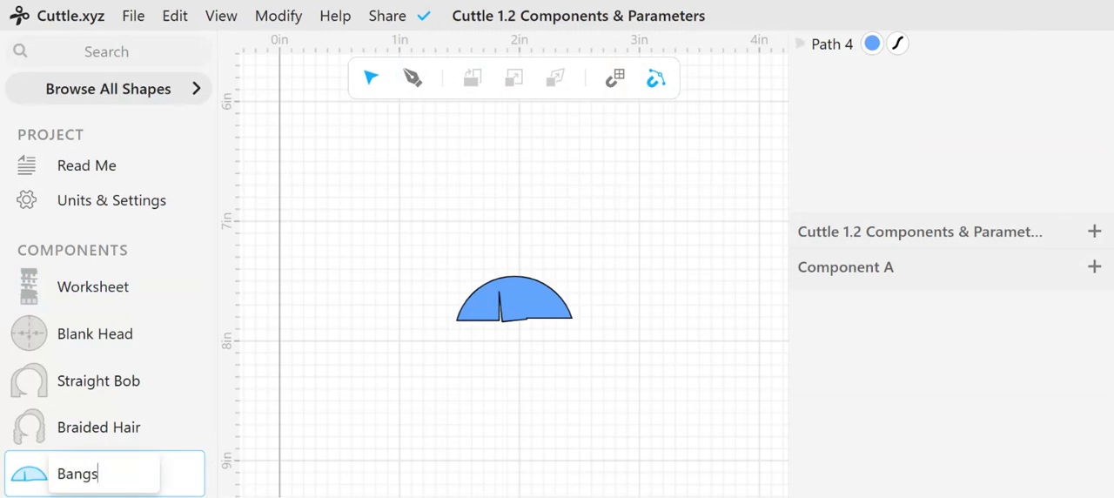
pyautogui.write('angs')
pyautogui.press('Return')
pyautogui.scroll(-1, 147, 464)
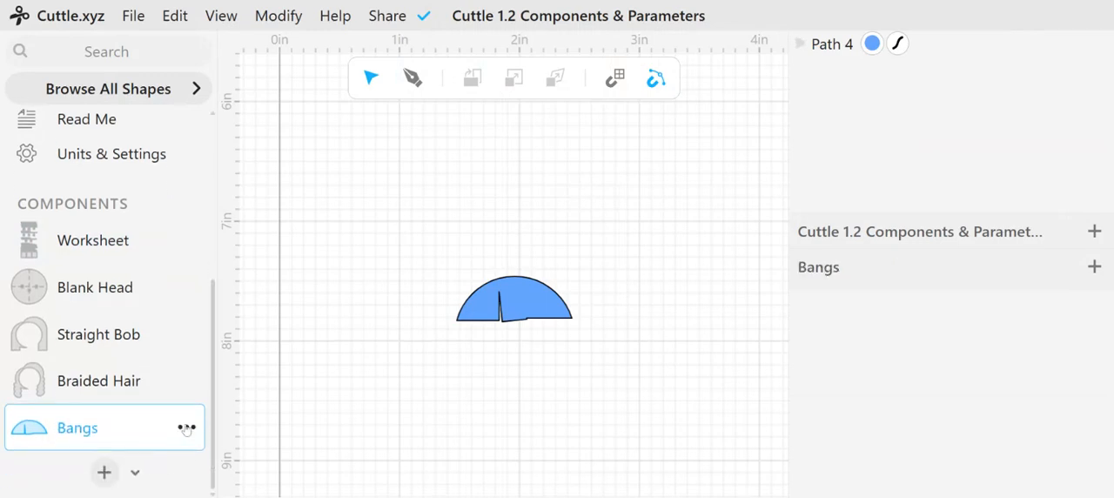
# Move the hair path inside the Bangs component to the origin by setting its position to 0, 0
pyautogui.click(516, 299)
pyautogui.rightClick(532, 312)
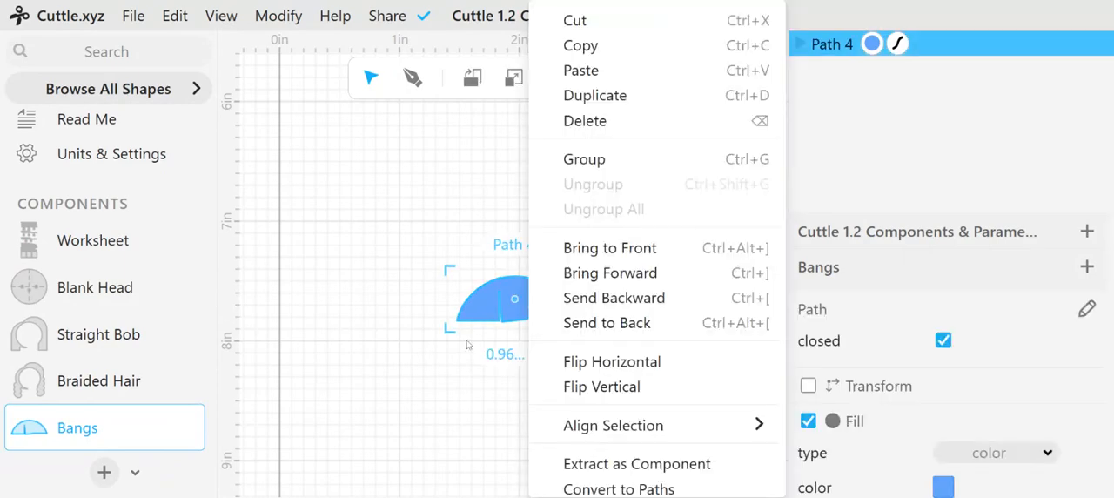
pyautogui.click(471, 381)
pyautogui.moveTo(542, 307); pyautogui.dragTo(536, 306)
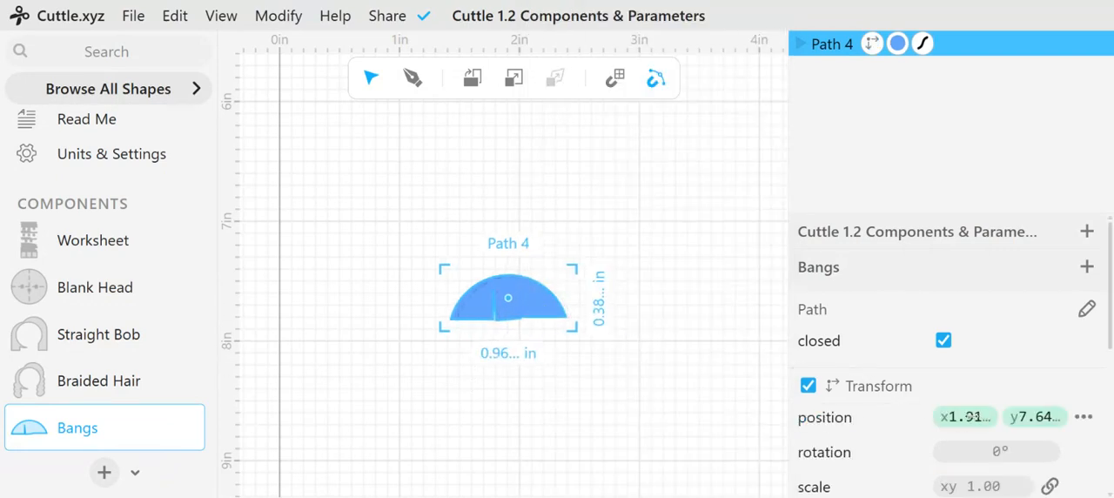
pyautogui.click(972, 417)
pyautogui.write('0, 7.640091171264648)')
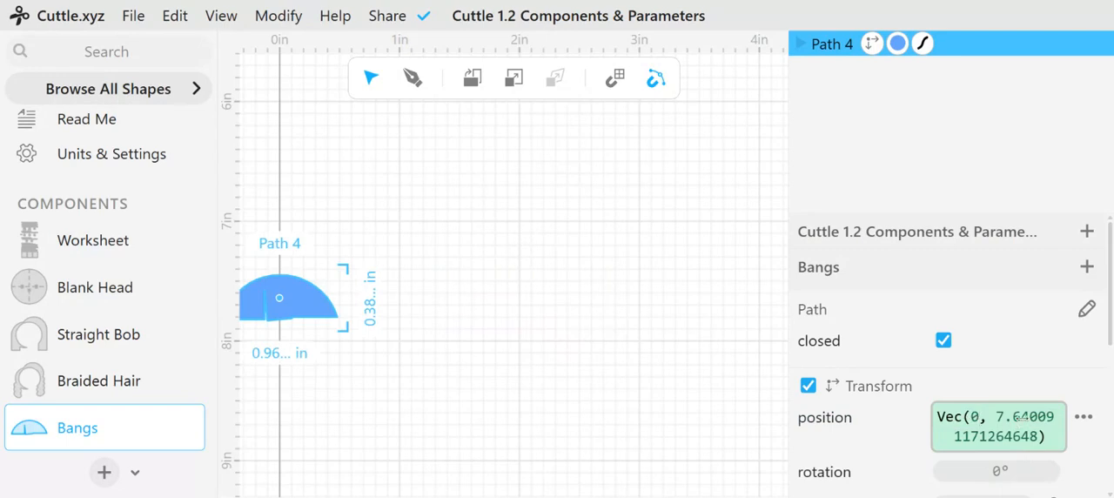
pyautogui.doubleClick(1022, 417)
pyautogui.write('0, 0')
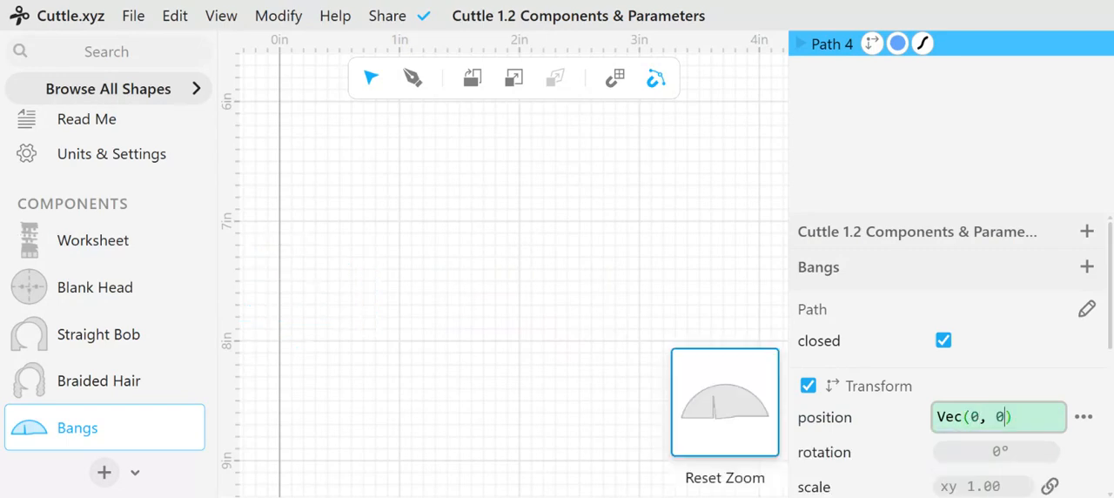
pyautogui.click(708, 415)
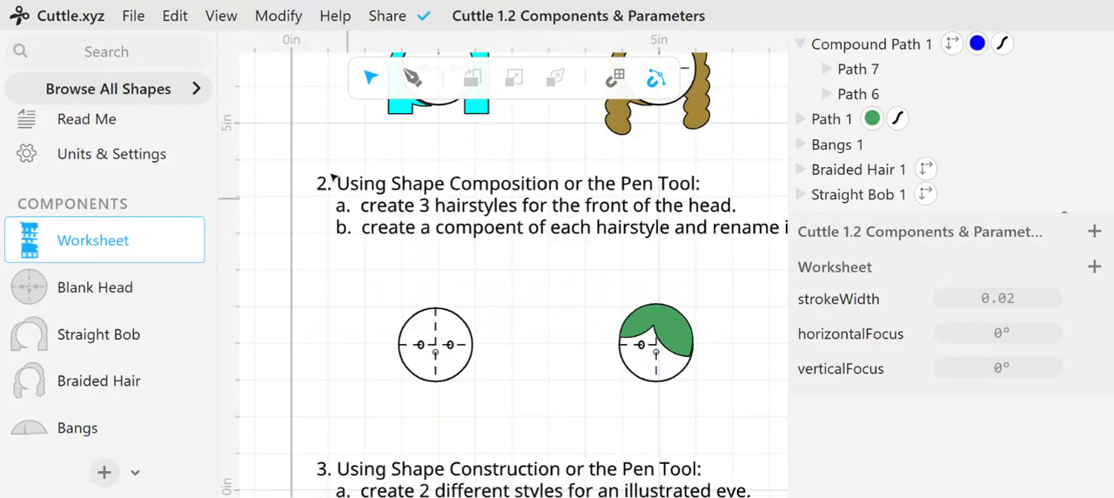
# Move the Bangs hairstyle on the Worksheet onto the first blank head of section 2, at about x 1.95, y 7.68
pyautogui.keyDown('ctrl'); pyautogui.scroll(-5, 323, 180); pyautogui.keyUp('ctrl')
pyautogui.scroll(3, 326, 189)
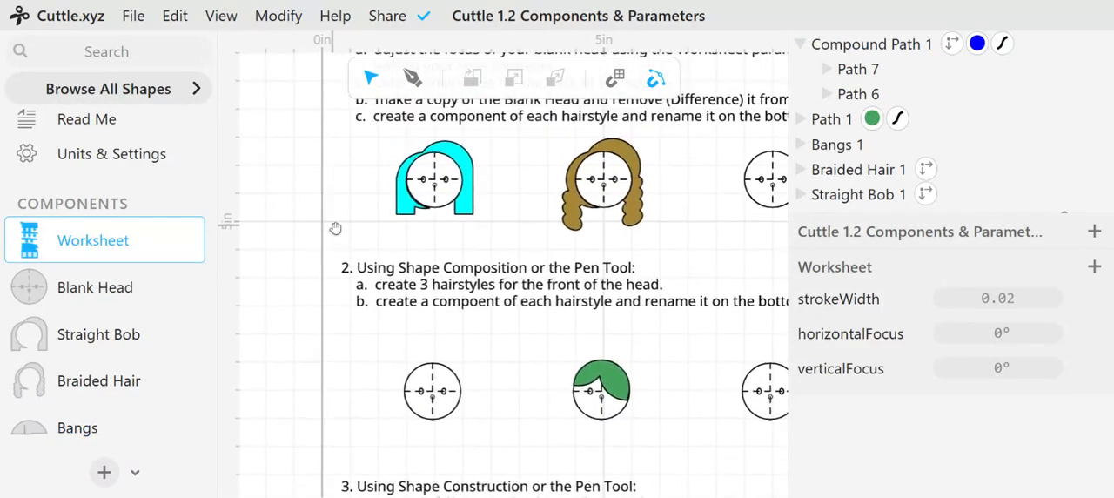
pyautogui.keyDown('ctrl'); pyautogui.scroll(-3, 324, 184); pyautogui.keyUp('ctrl')
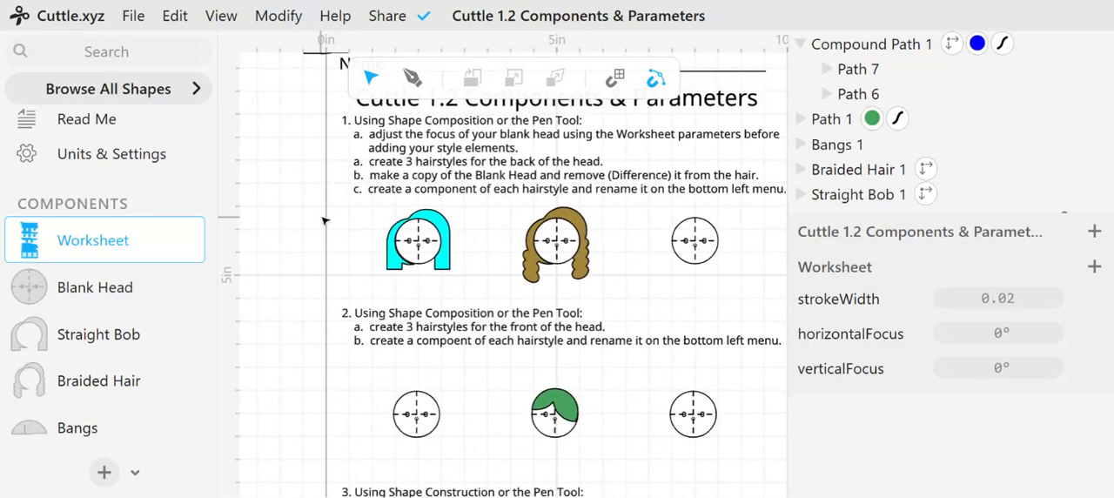
pyautogui.scroll(2, 331, 170)
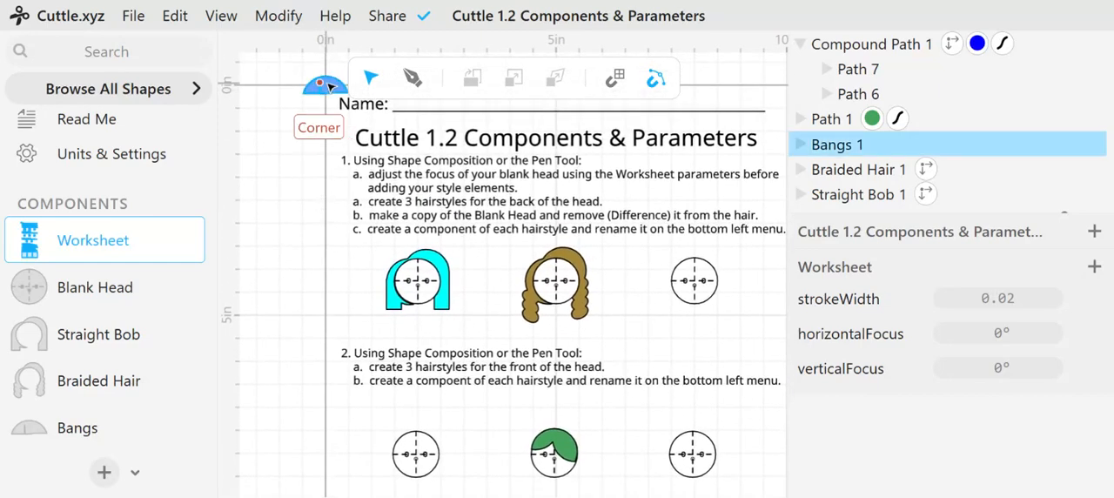
pyautogui.moveTo(322, 87); pyautogui.dragTo(419, 438)
pyautogui.press('Left')
pyautogui.press('Left')
pyautogui.press('Left')
pyautogui.press('Left')
pyautogui.press('Left')
pyautogui.press('Left')
pyautogui.press('Left')
pyautogui.press('Left')
pyautogui.press('Left')
pyautogui.press('Left')
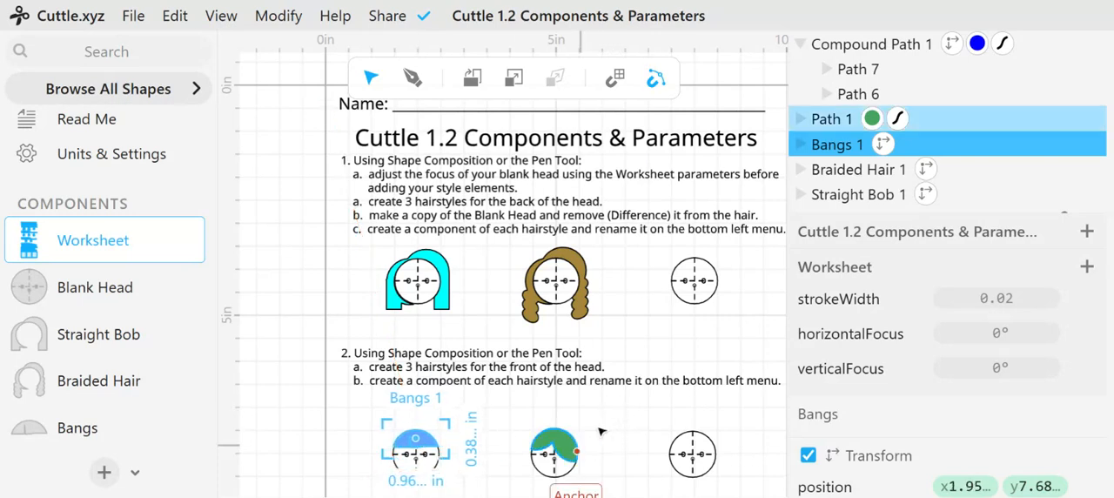
# Extract the green hairstyle on the second head of section 2 as a component
pyautogui.click(576, 447)
pyautogui.click(570, 447)
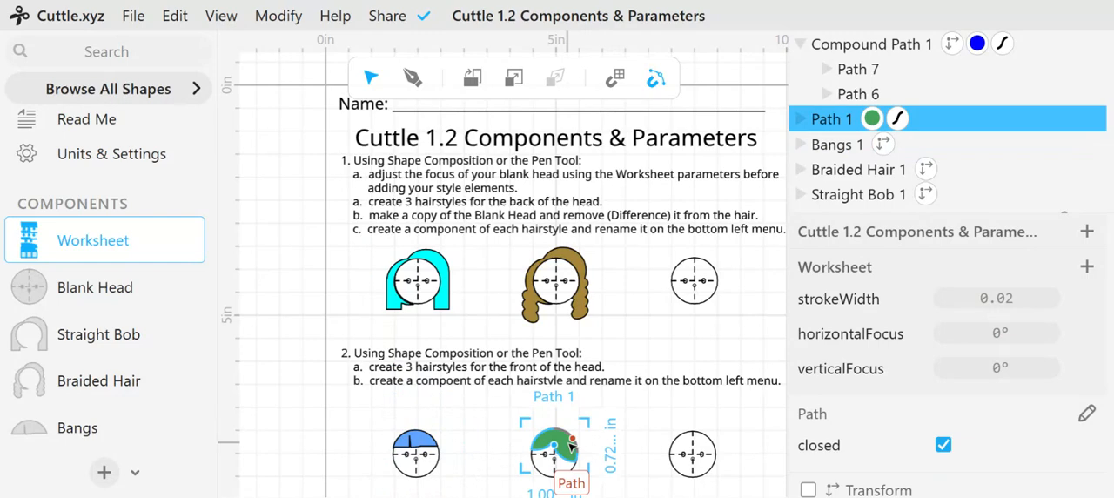
pyautogui.rightClick(571, 446)
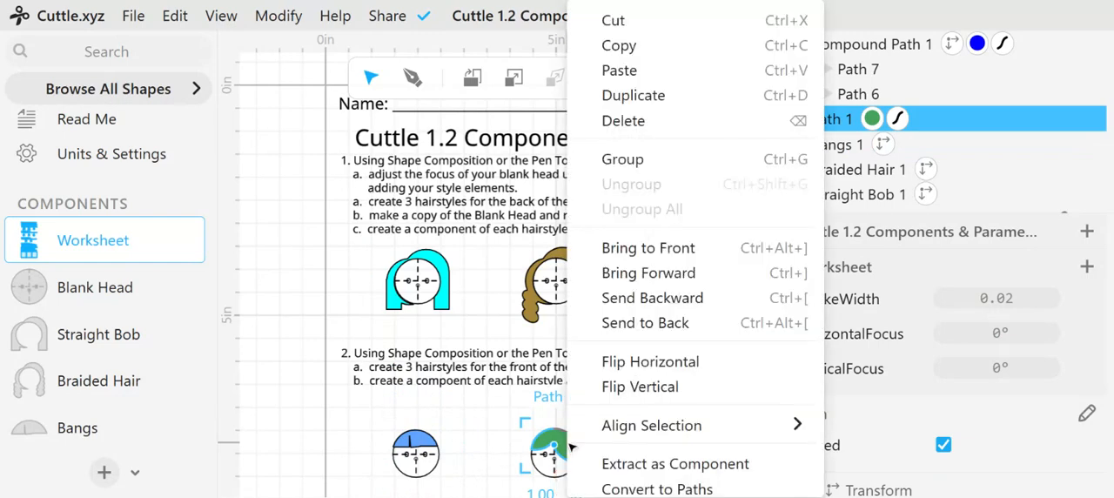
pyautogui.click(651, 464)
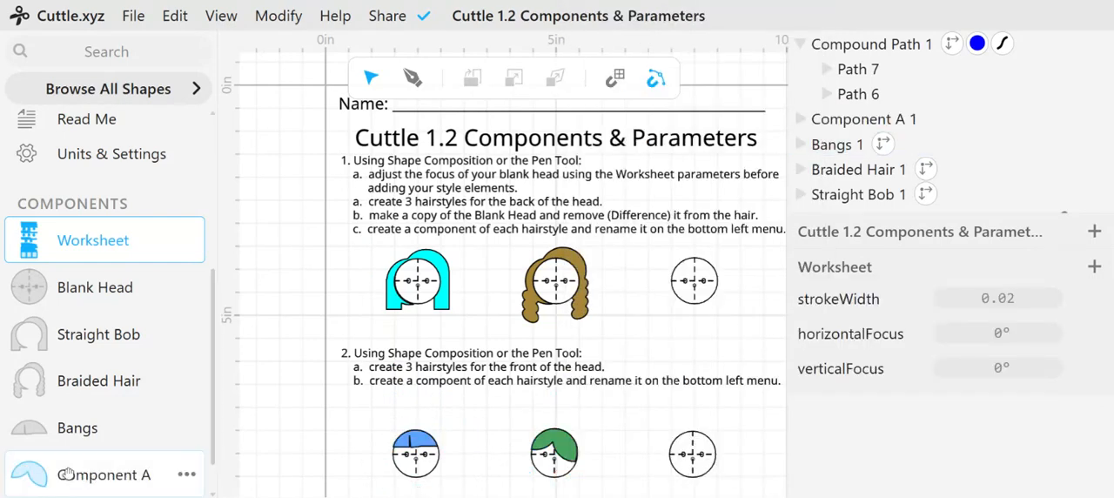
# Open the green hairstyle's new component and rename it as Emo Hair
pyautogui.doubleClick(102, 475)
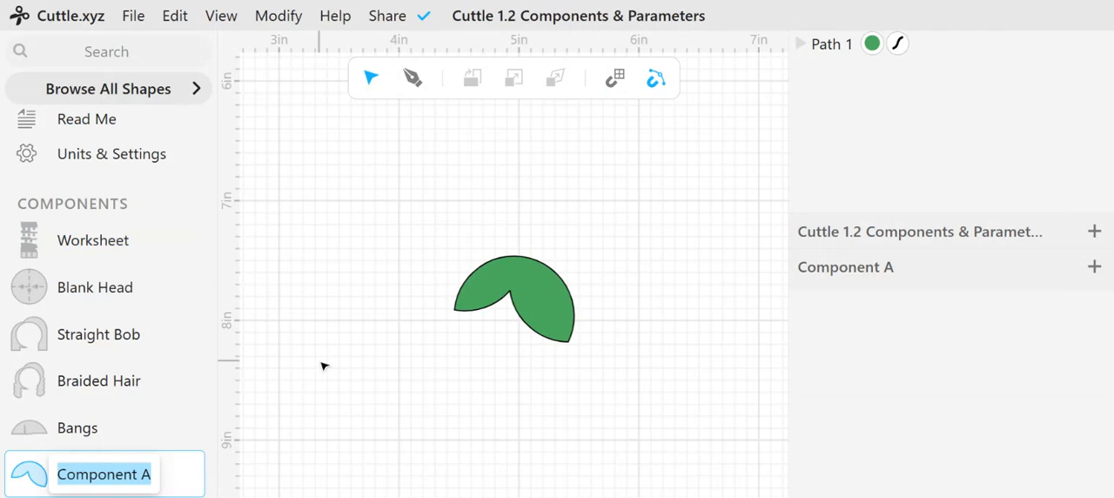
pyautogui.write('Emo Hair')
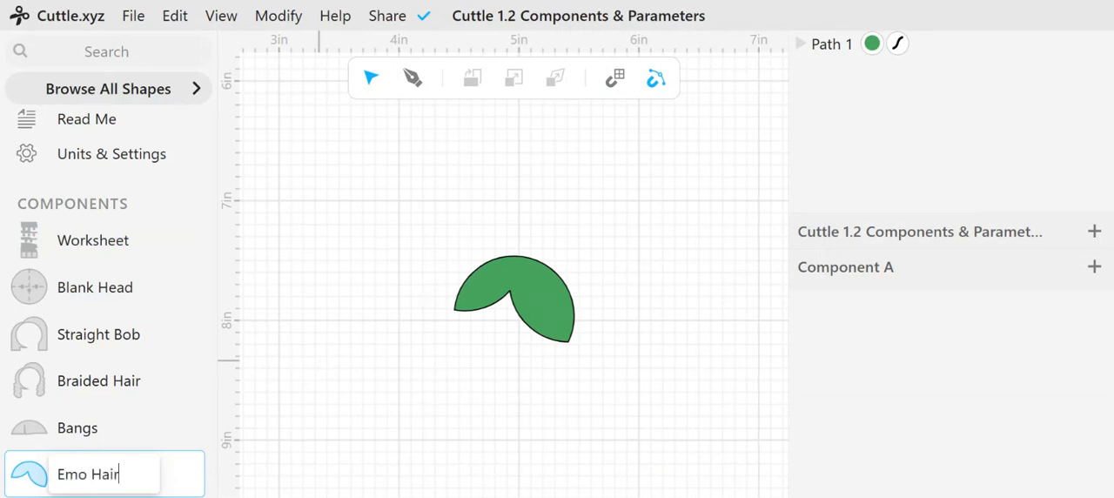
pyautogui.press('Return')
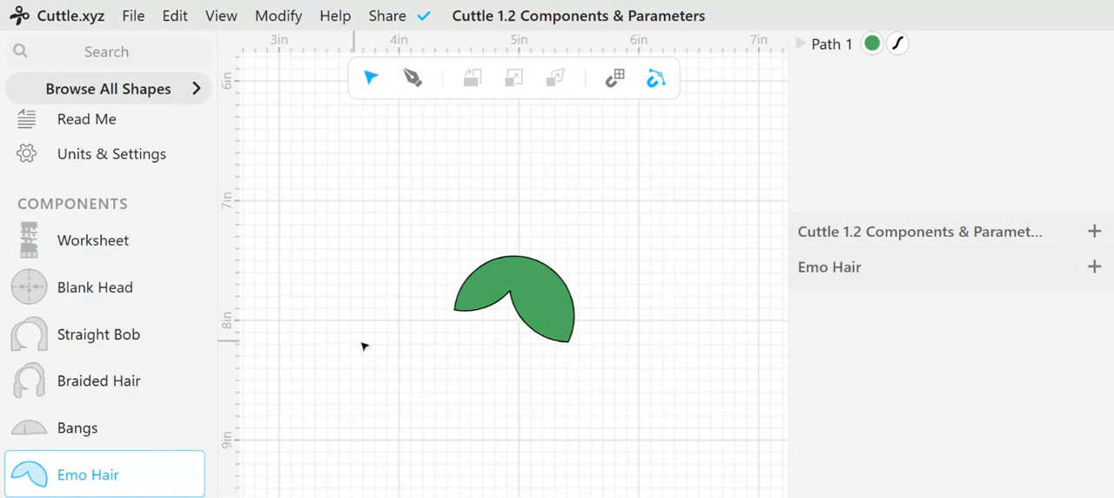
pyautogui.scroll(-2, 365, 347)
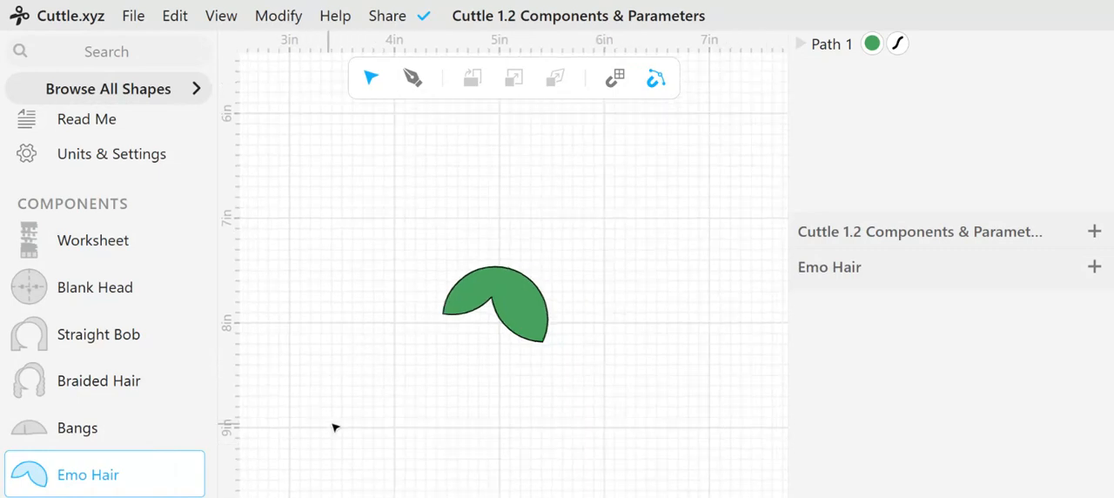
pyautogui.moveTo(189, 476)
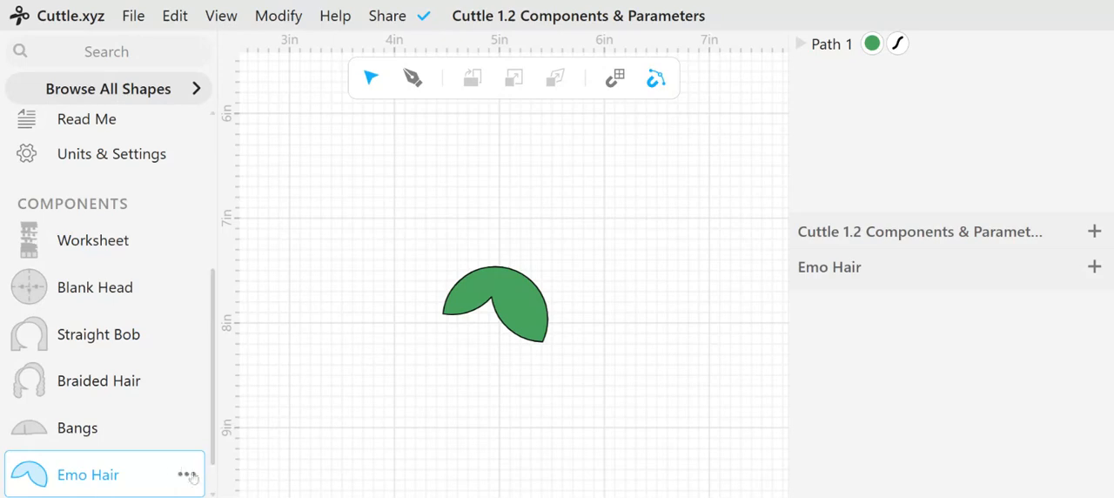
# Move the hair path inside the Emo Hair component to the origin by setting its position to 0, 0
pyautogui.click(518, 317)
pyautogui.moveTo(535, 316); pyautogui.dragTo(530, 317)
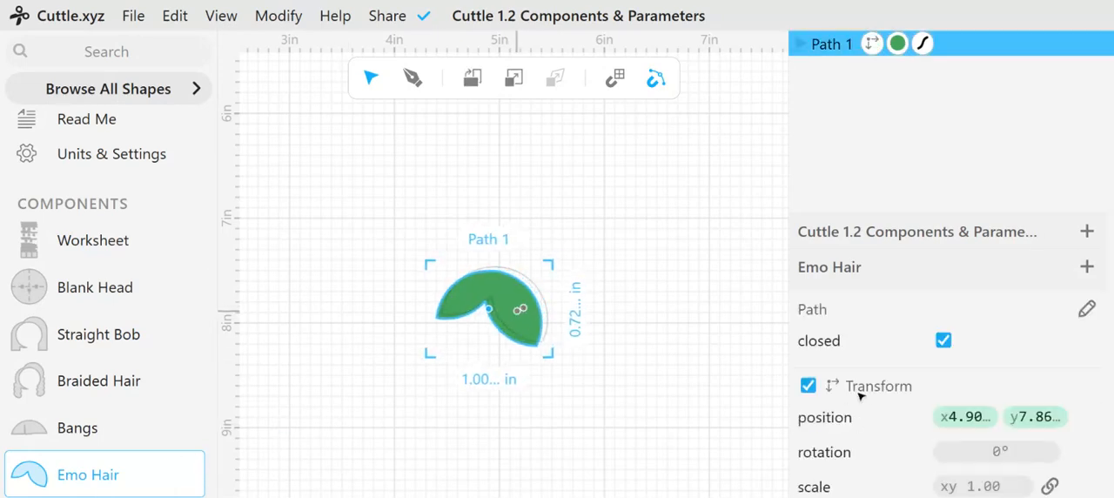
pyautogui.click(968, 417)
pyautogui.write('0, 7.861401596069336)')
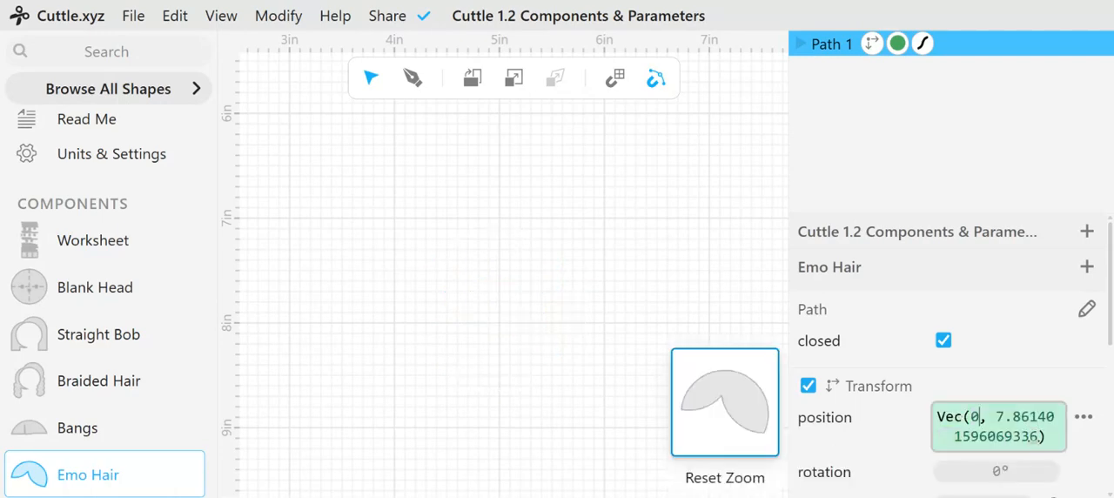
pyautogui.doubleClick(1029, 418)
pyautogui.write('0, 0')
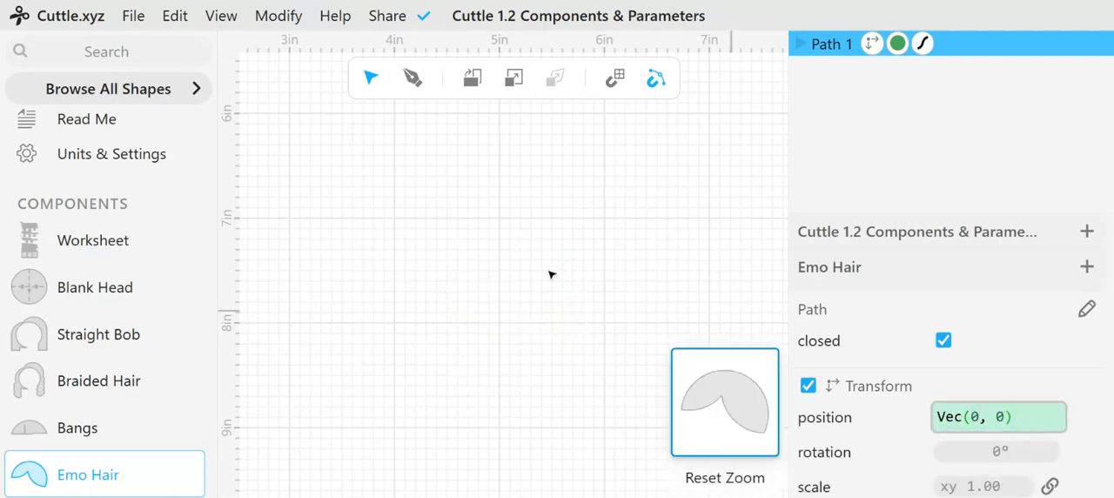
pyautogui.click(520, 258)
pyautogui.scroll(5, 424, 191)
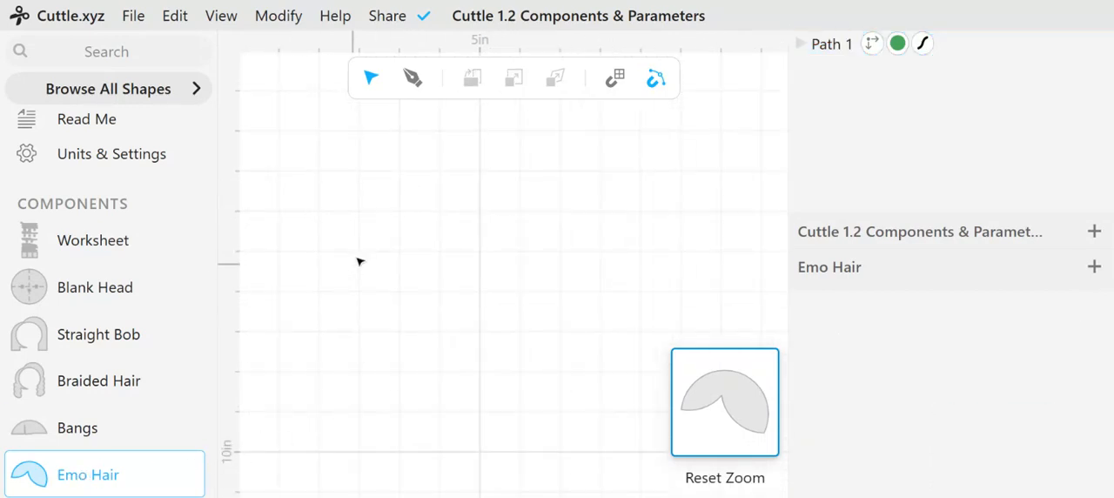
pyautogui.moveTo(379, 204); pyautogui.dragTo(500, 348)
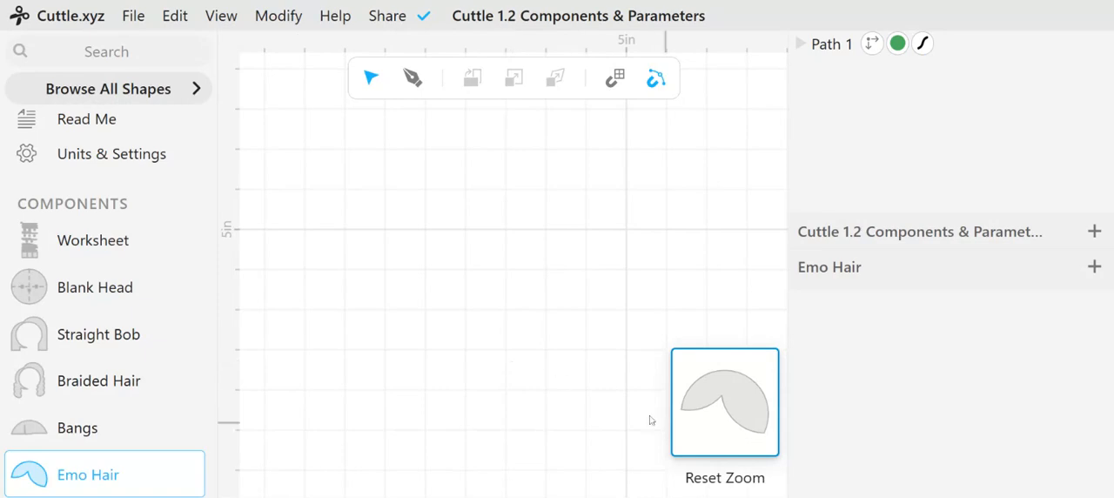
pyautogui.click(733, 419)
pyautogui.scroll(-3, 622, 211)
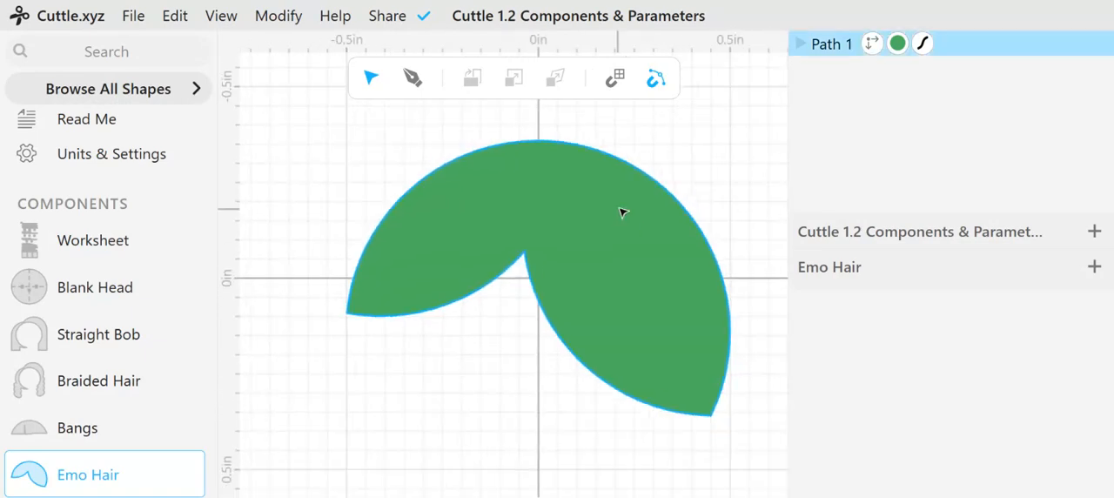
pyautogui.click(357, 242)
# Move the Emo Hair hairstyle on the Worksheet onto the second blank head of section 2, at about x 5.00, y 7.79
pyautogui.click(75, 241)
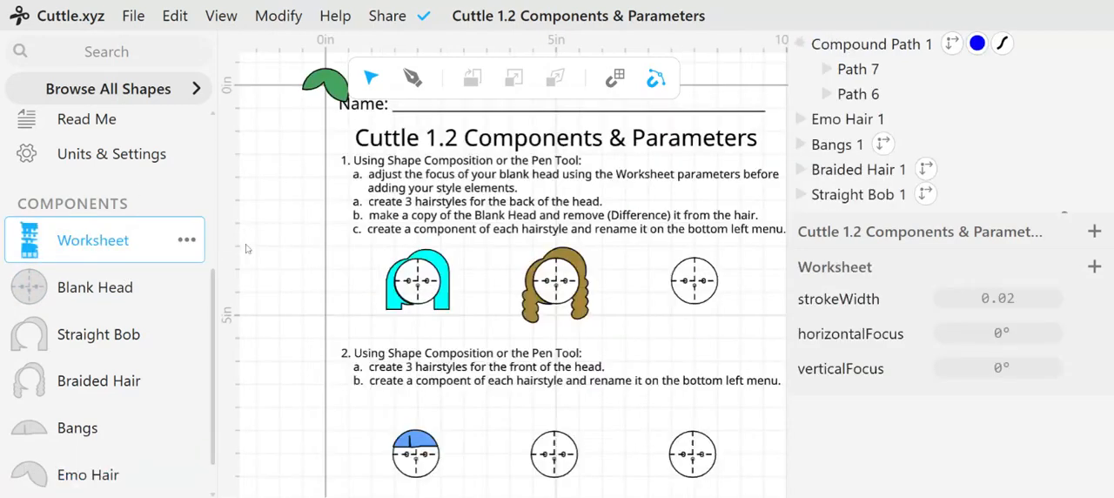
pyautogui.moveTo(324, 83); pyautogui.dragTo(558, 444)
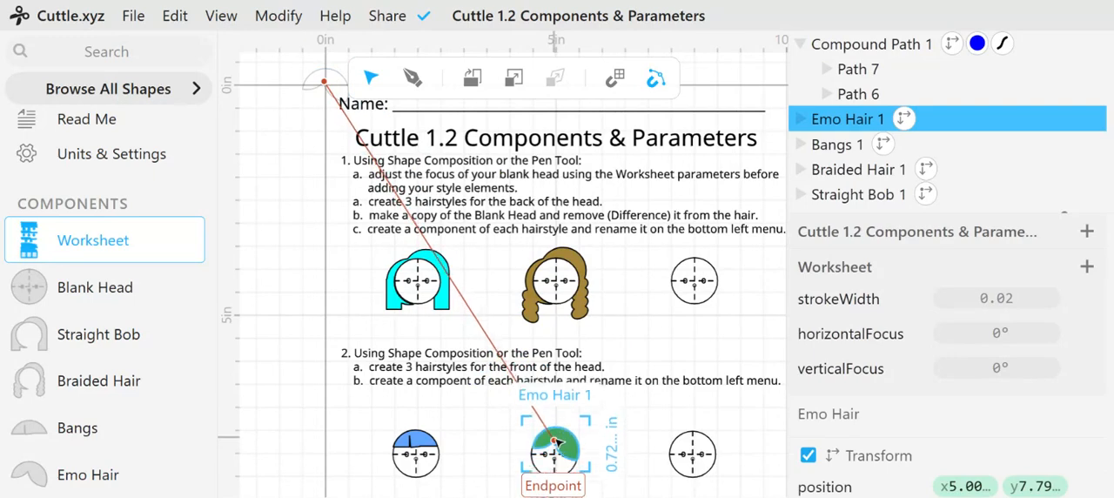
pyautogui.click(481, 427)
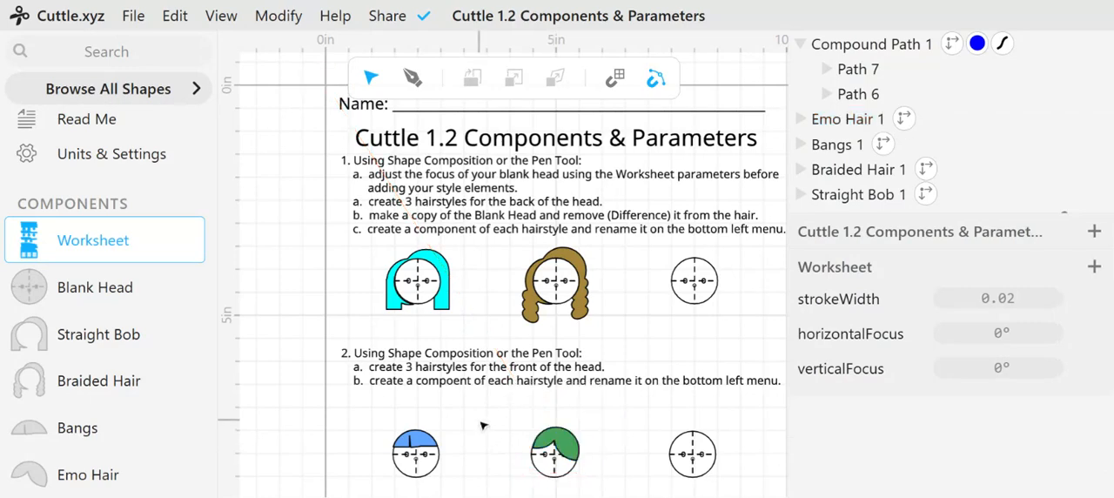
# Extract the blue eye compound path on the first head of section 3 as a component
pyautogui.scroll(-2, 482, 425)
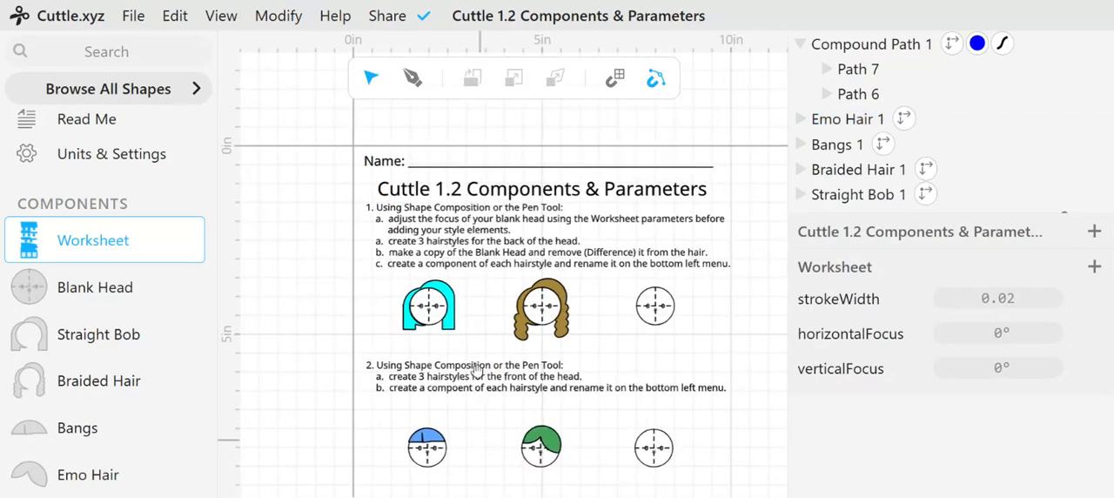
pyautogui.scroll(-5, 477, 370)
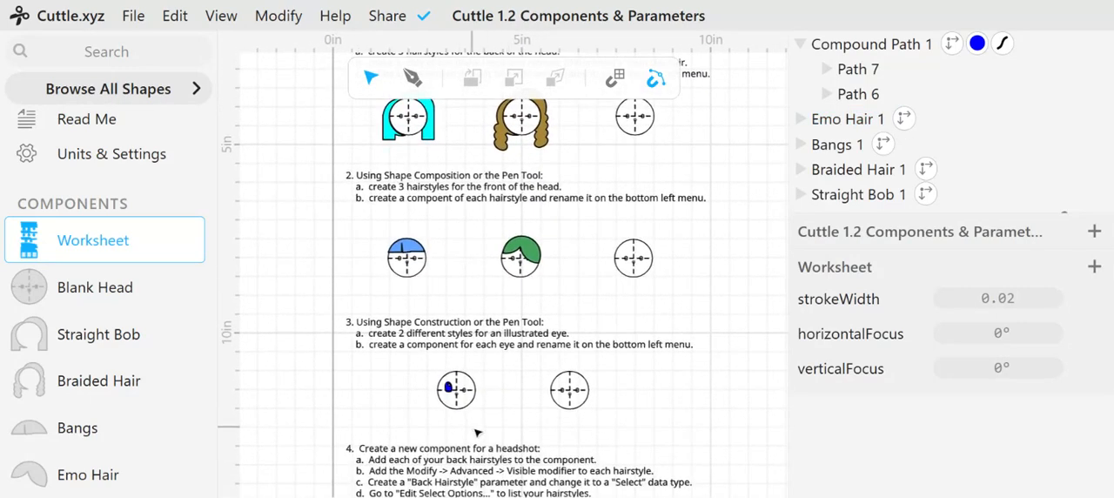
pyautogui.scroll(5, 477, 429)
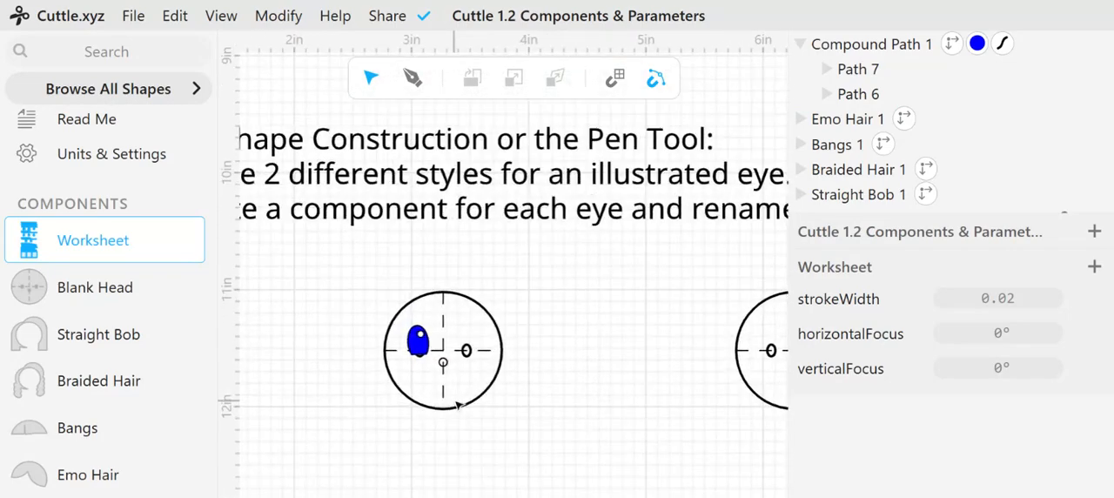
pyautogui.scroll(3, 452, 396)
pyautogui.click(407, 324)
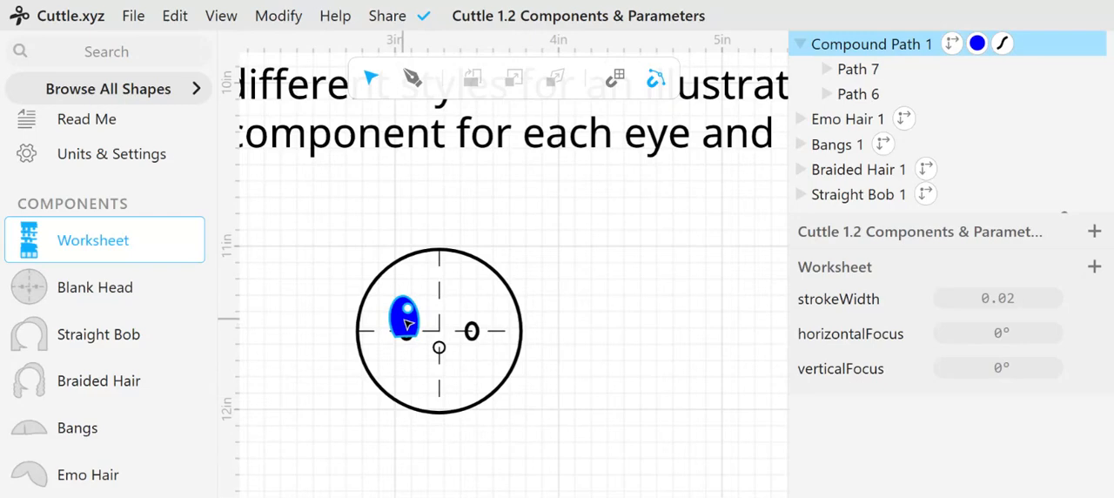
pyautogui.click(407, 323)
pyautogui.rightClick(406, 324)
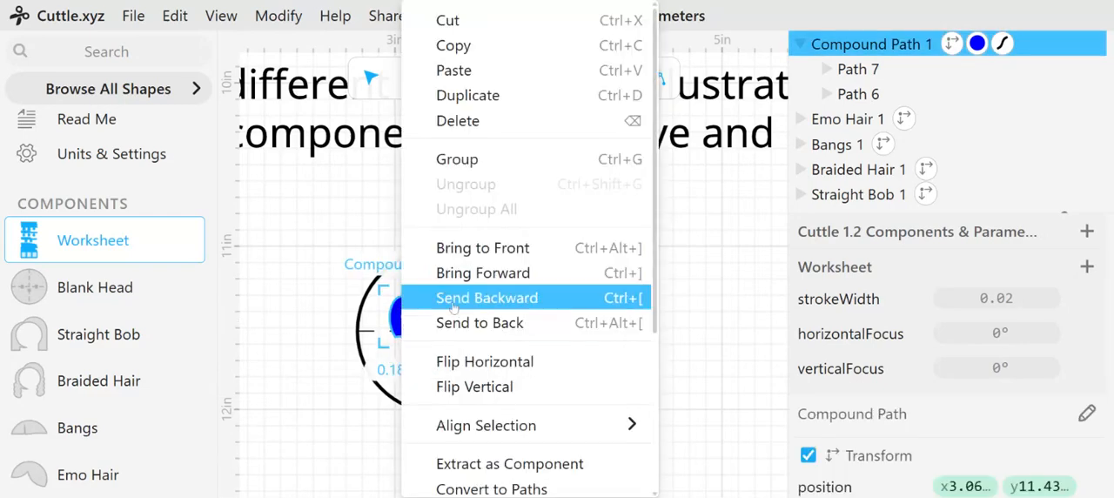
pyautogui.scroll(-3, 542, 283)
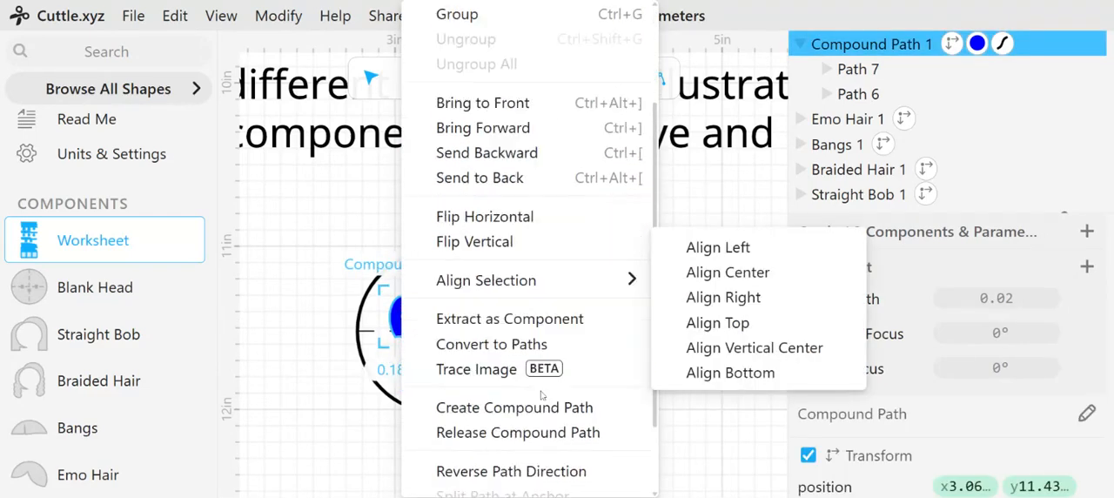
pyautogui.click(566, 332)
# Open the blue eye's new component and rename it as Eye
pyautogui.scroll(-2, 142, 321)
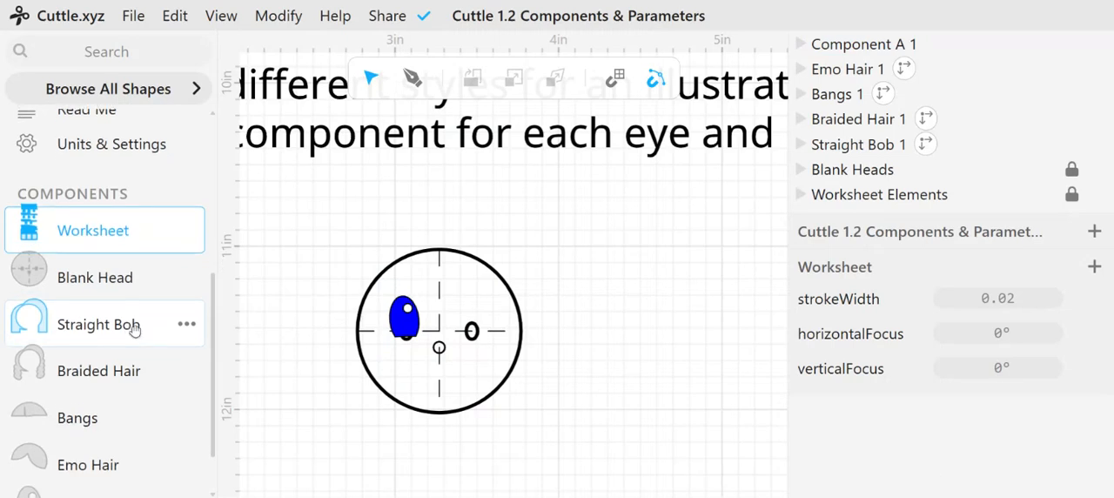
pyautogui.doubleClick(124, 428)
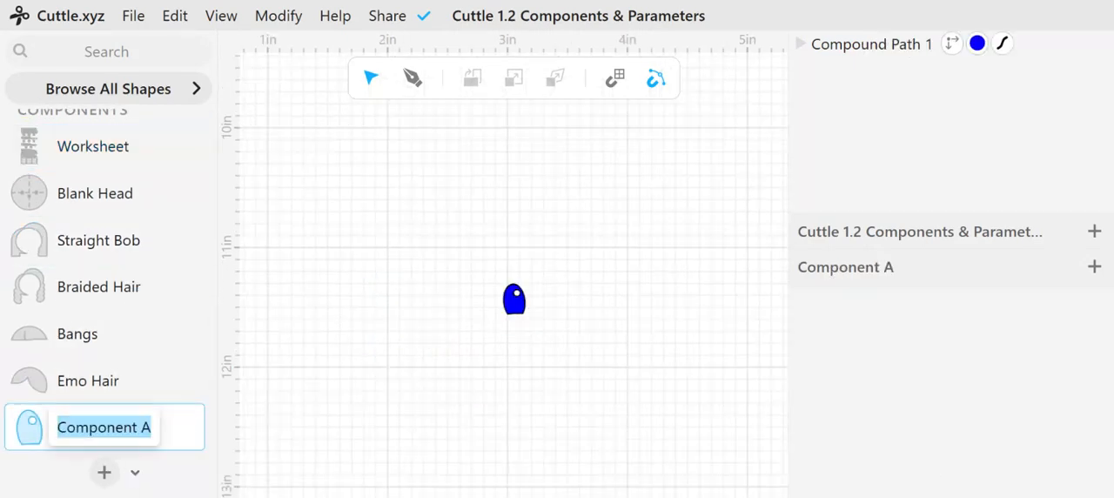
pyautogui.write('Eye')
pyautogui.press('Return')
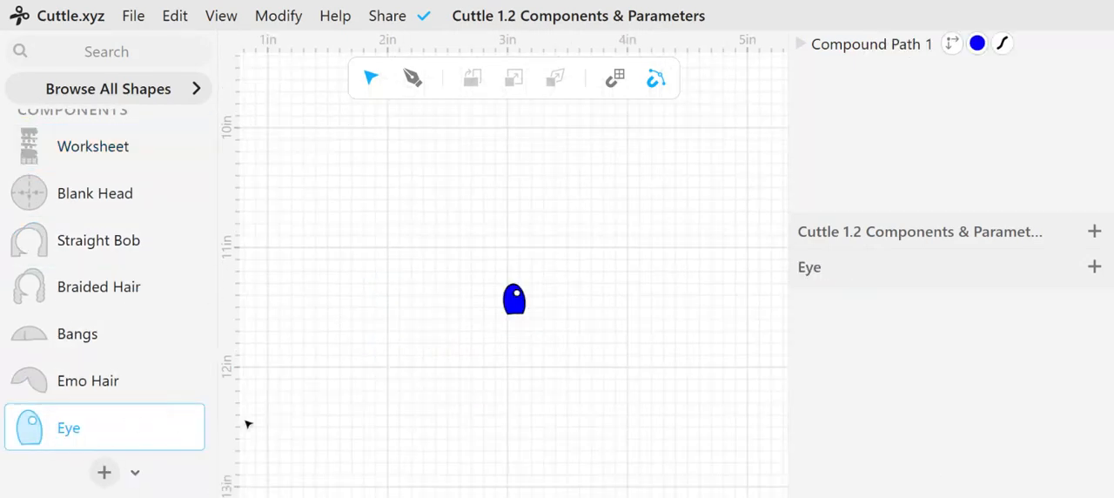
# Move the compound path inside the Eye component to the origin by setting its position to 0, 0
pyautogui.click(514, 301)
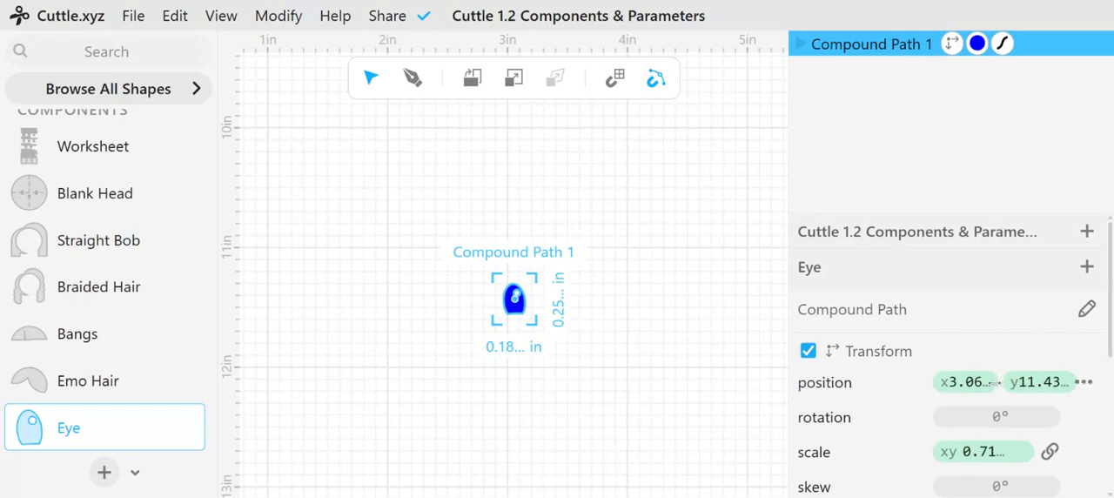
pyautogui.click(968, 381)
pyautogui.write('0,')
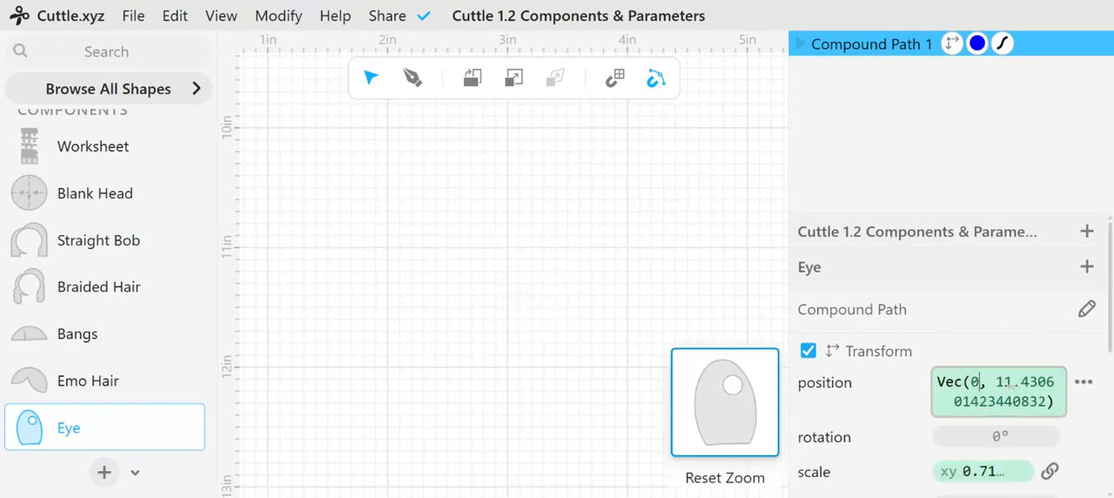
pyautogui.doubleClick(1019, 383)
pyautogui.write('0, 0')
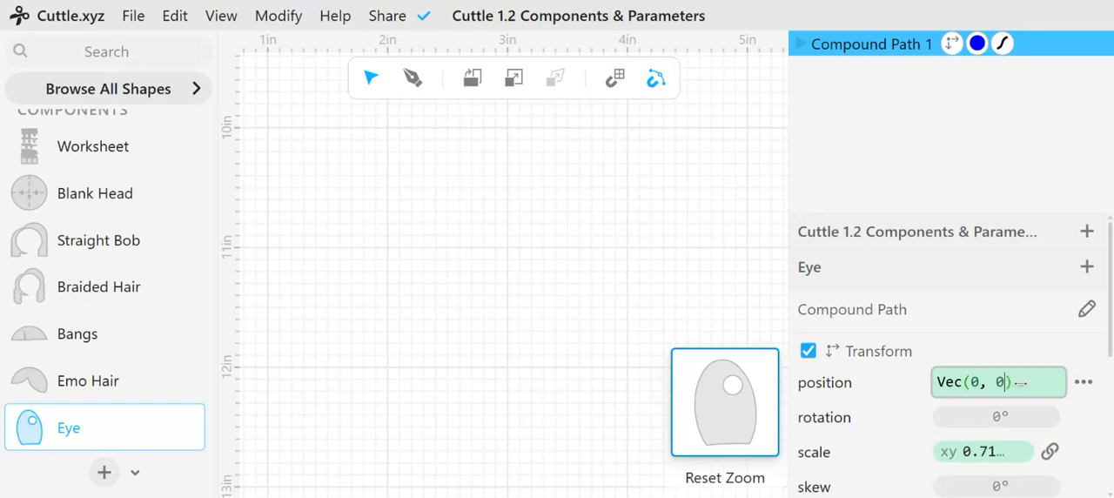
pyautogui.click(756, 443)
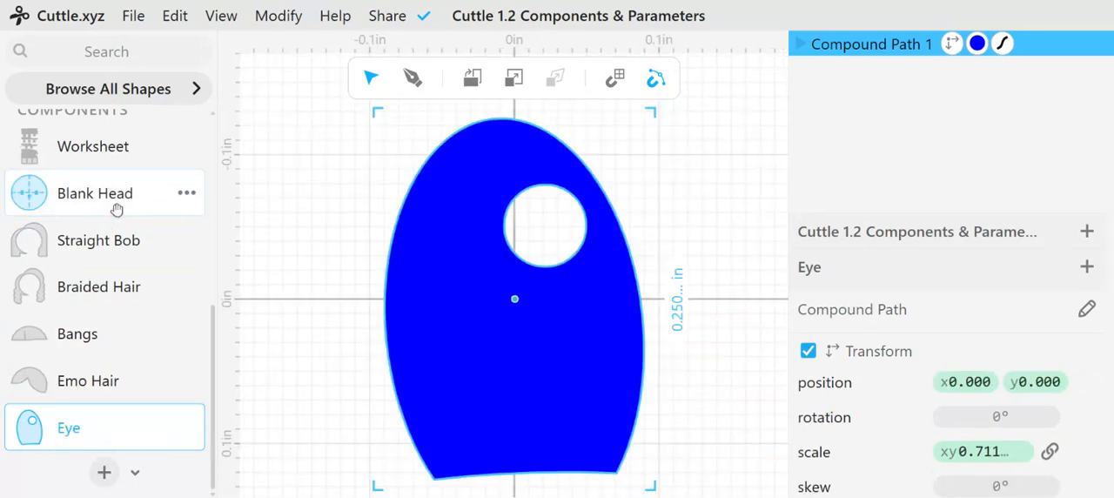
# Move the Eye component on the Worksheet onto the left eye mark of section 3's first head, at about x 3.07, y 11.47
pyautogui.click(116, 145)
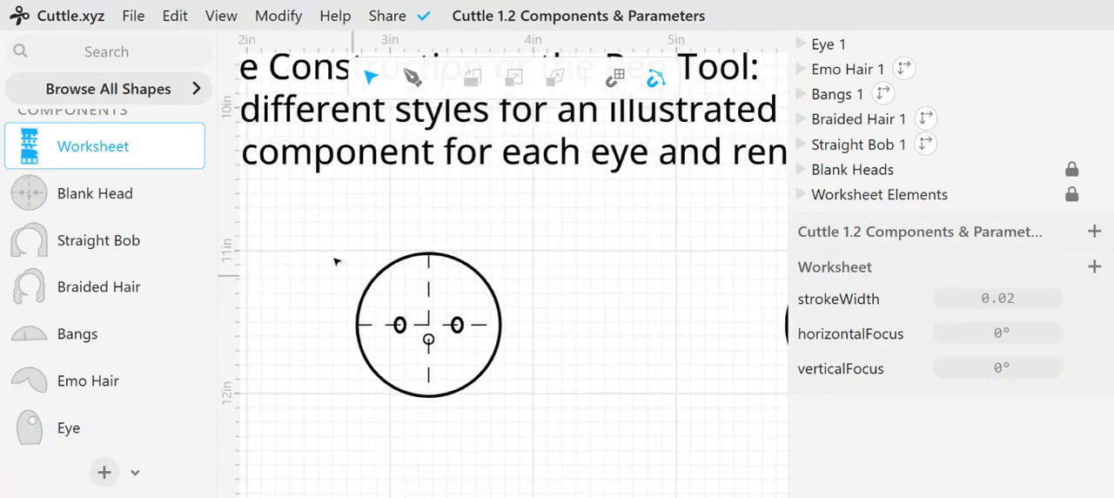
pyautogui.keyDown('ctrl'); pyautogui.scroll(-5, 335, 243); pyautogui.keyUp('ctrl')
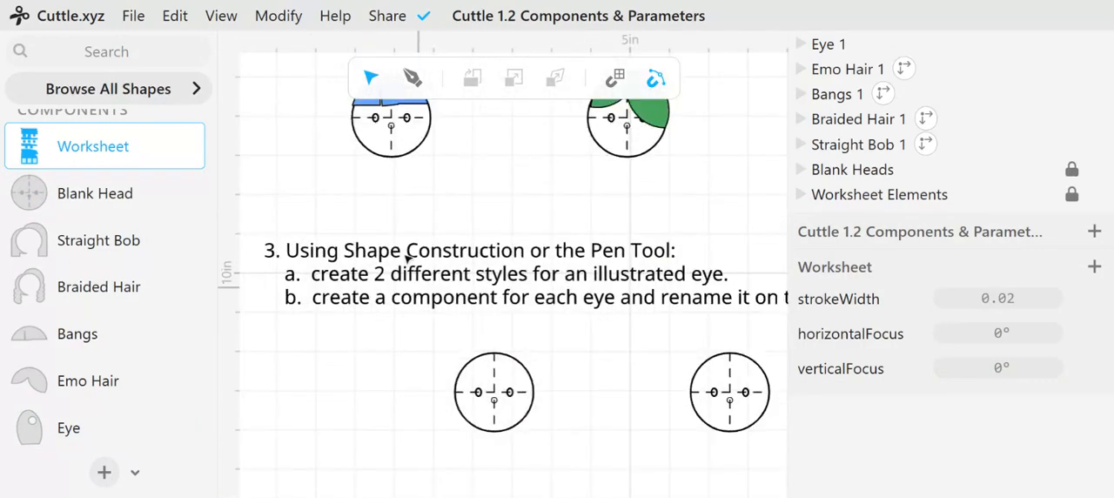
pyautogui.scroll(6, 315, 147)
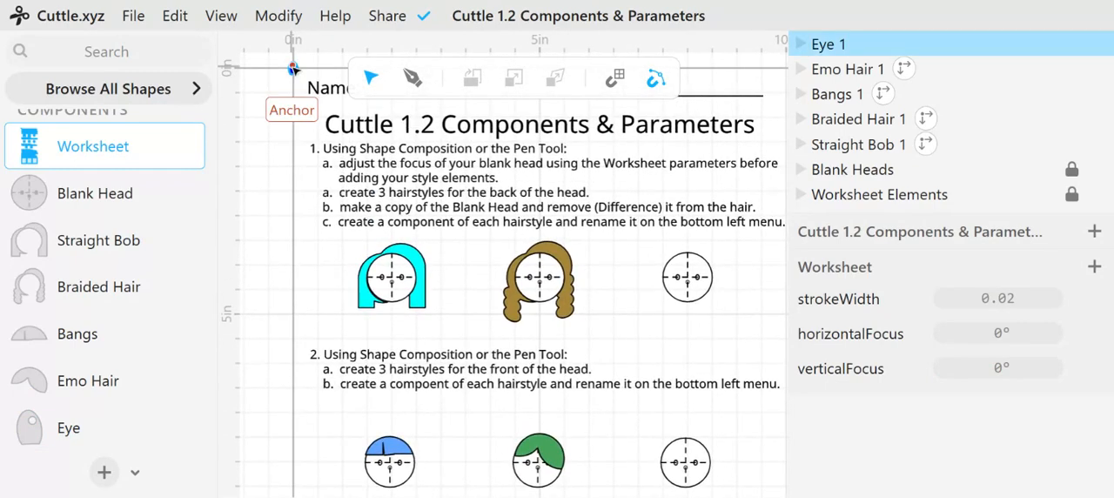
pyautogui.click(294, 73)
pyautogui.moveTo(296, 75); pyautogui.dragTo(468, 463)
pyautogui.keyDown('ctrl'); pyautogui.scroll(-2, 467, 464); pyautogui.keyUp('ctrl')
pyautogui.scroll(-5, 483, 224)
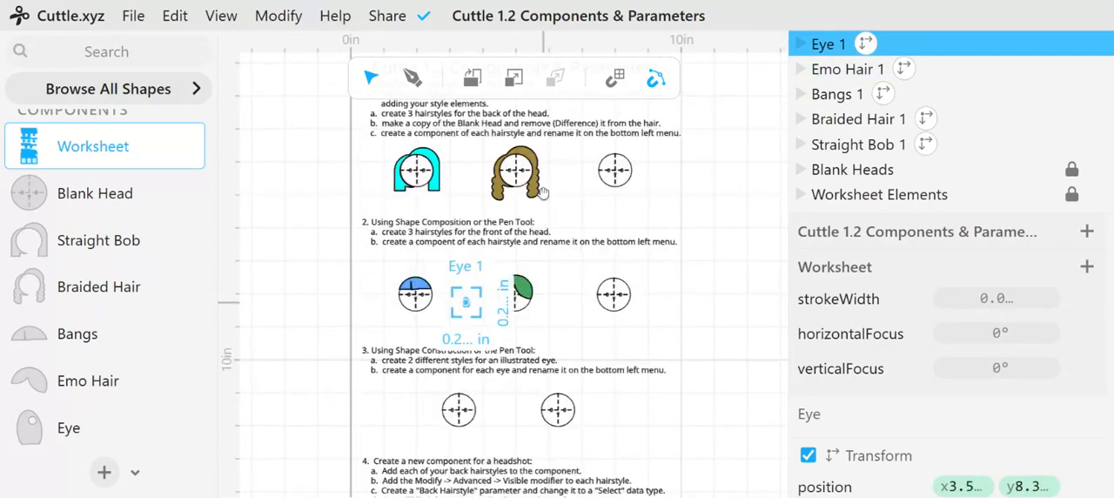
pyautogui.keyDown('ctrl'); pyautogui.scroll(2, 483, 224); pyautogui.keyUp('ctrl')
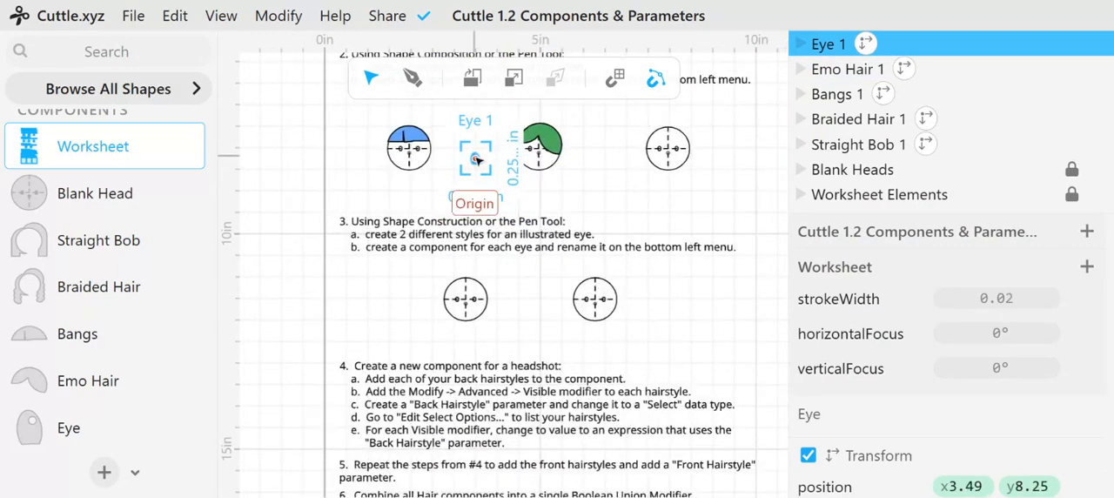
pyautogui.moveTo(477, 193); pyautogui.dragTo(461, 297)
pyautogui.keyDown('ctrl'); pyautogui.scroll(8, 447, 301); pyautogui.keyUp('ctrl')
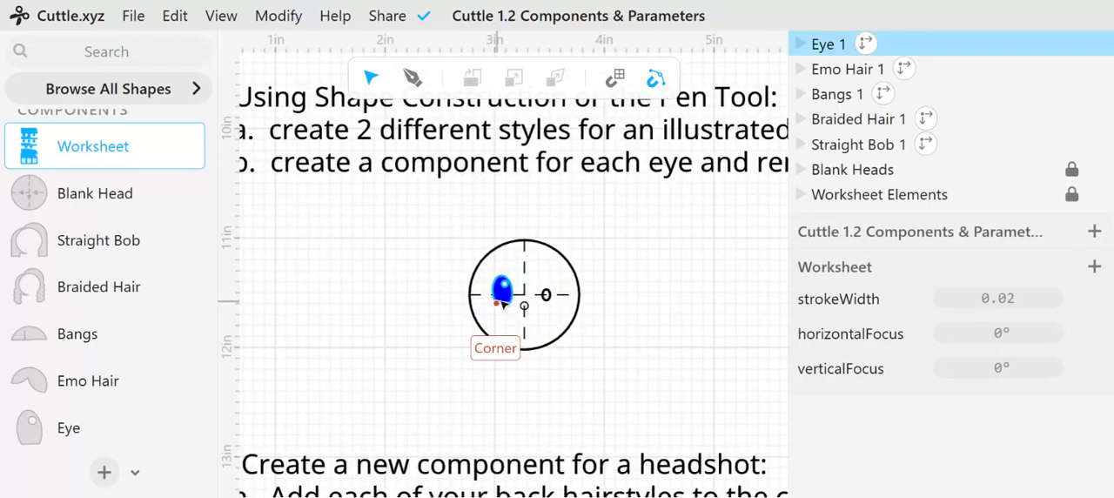
# Paste a copy of the eye and place it level on the head's right eye mark, at about x 3.47, y 11.47
pyautogui.hotkey('ctrl', 'v')
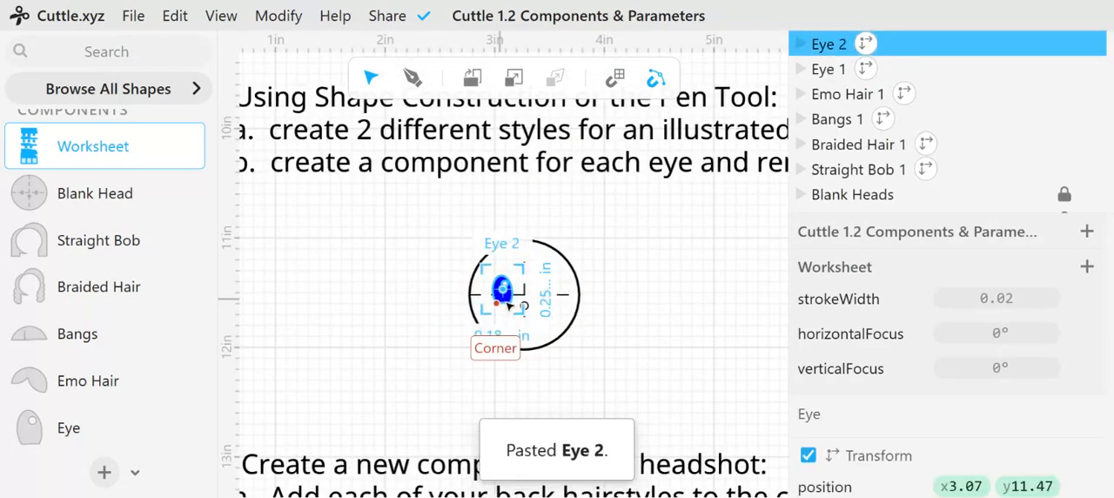
pyautogui.moveTo(503, 304); pyautogui.dragTo(546, 290)
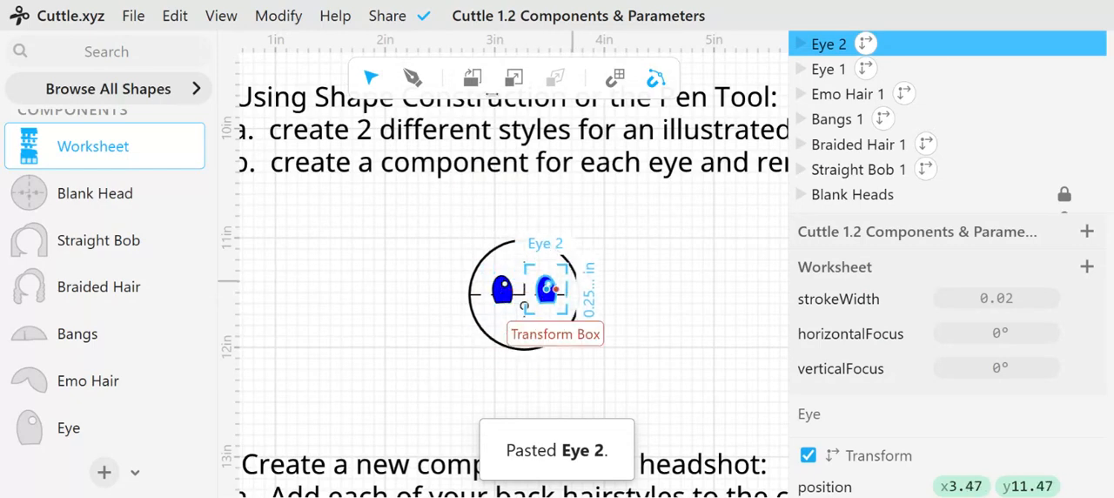
pyautogui.click(561, 305)
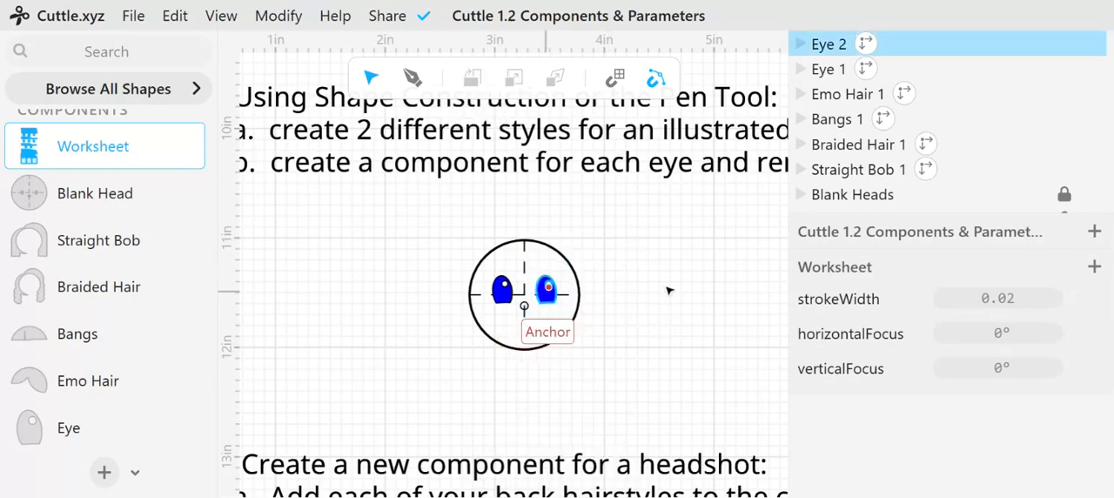
# Flip the copied right-hand eye horizontally so it mirrors the left one
pyautogui.click(563, 301)
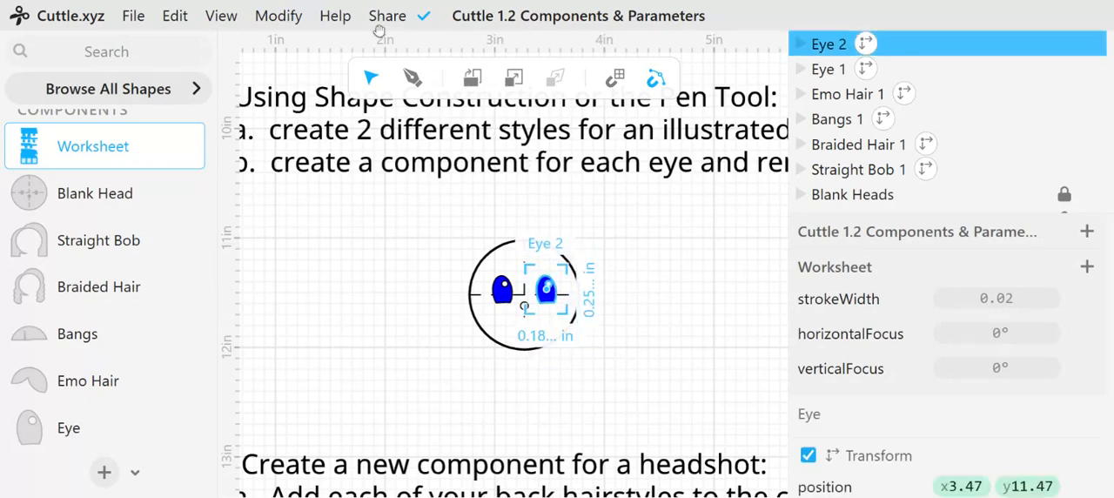
pyautogui.click(280, 18)
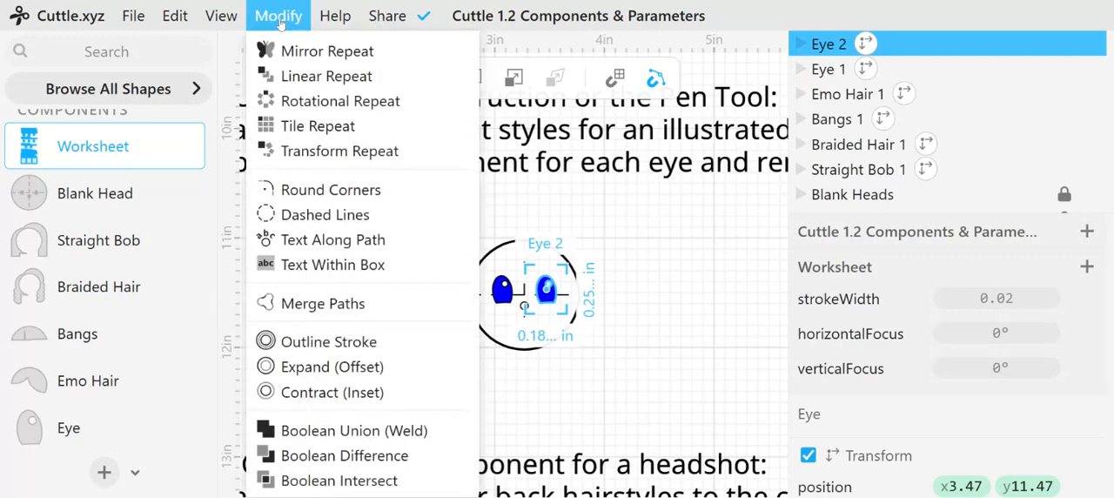
pyautogui.moveTo(235, 25)
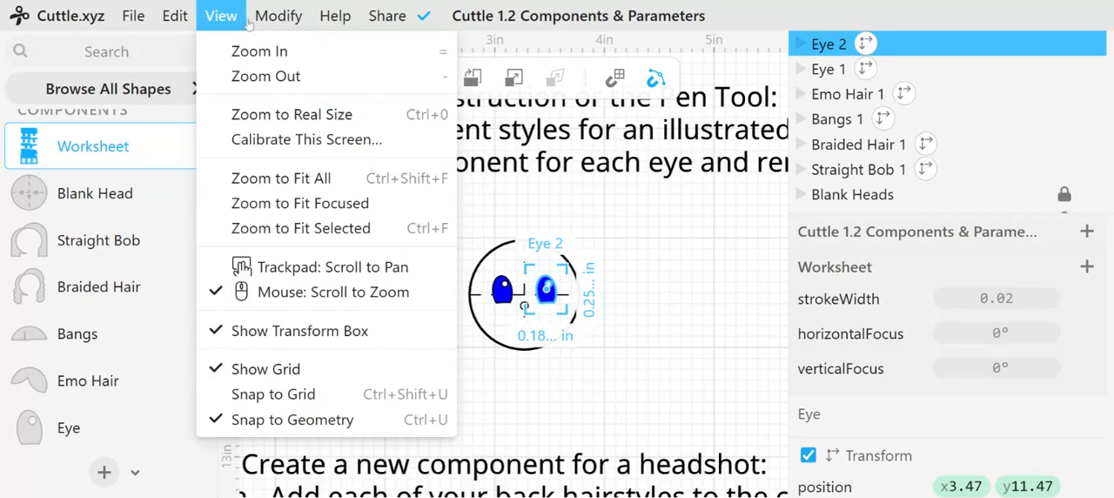
pyautogui.click(550, 296)
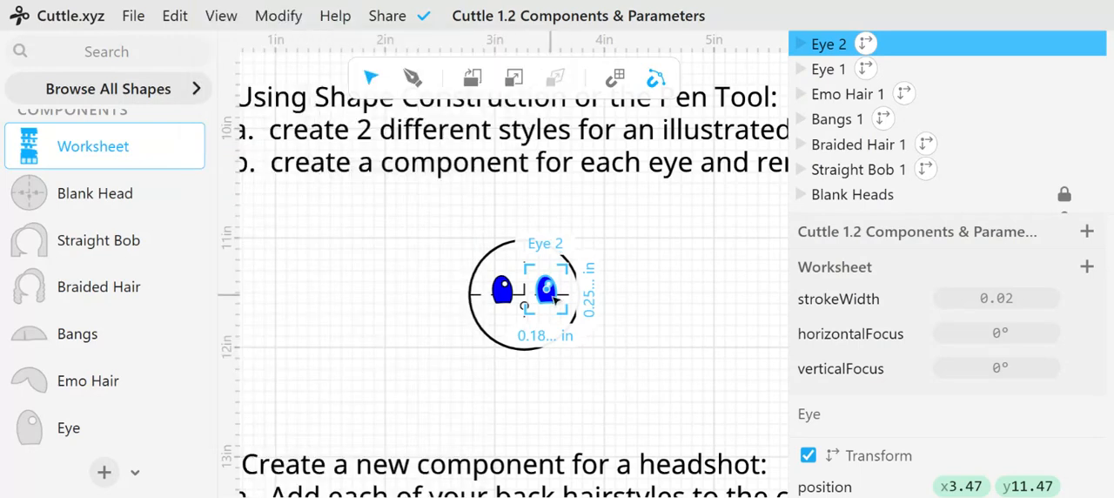
pyautogui.rightClick(554, 299)
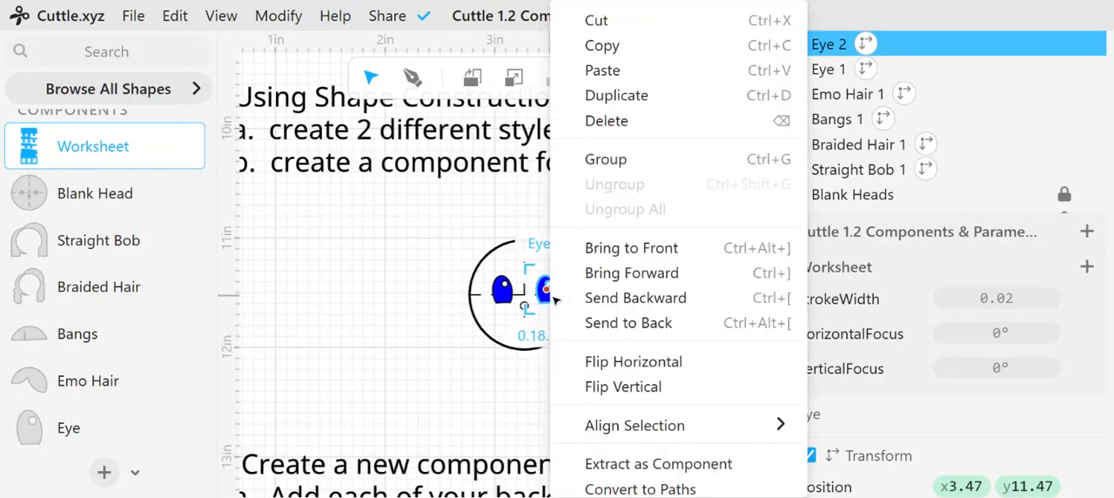
pyautogui.click(627, 365)
pyautogui.click(607, 346)
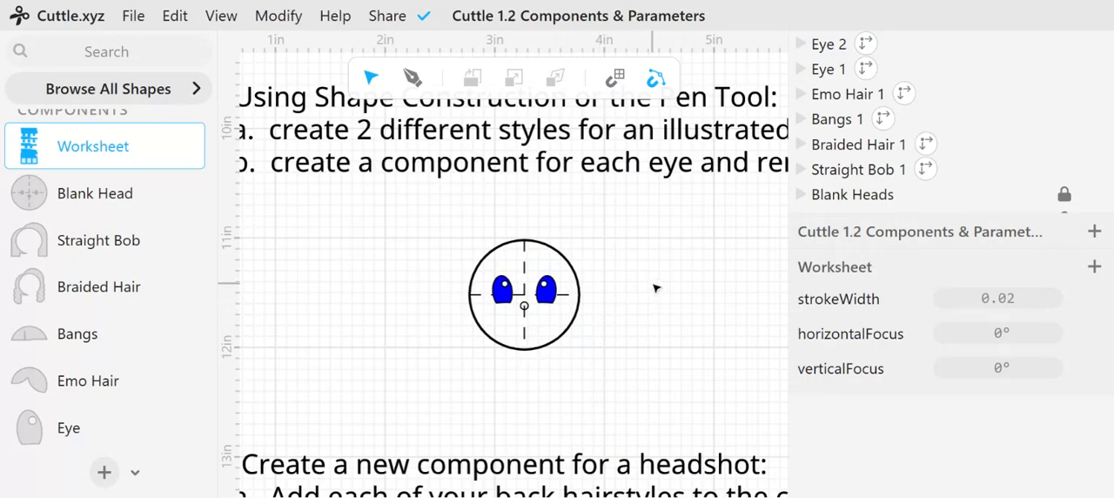
pyautogui.scroll(1, 122, 277)
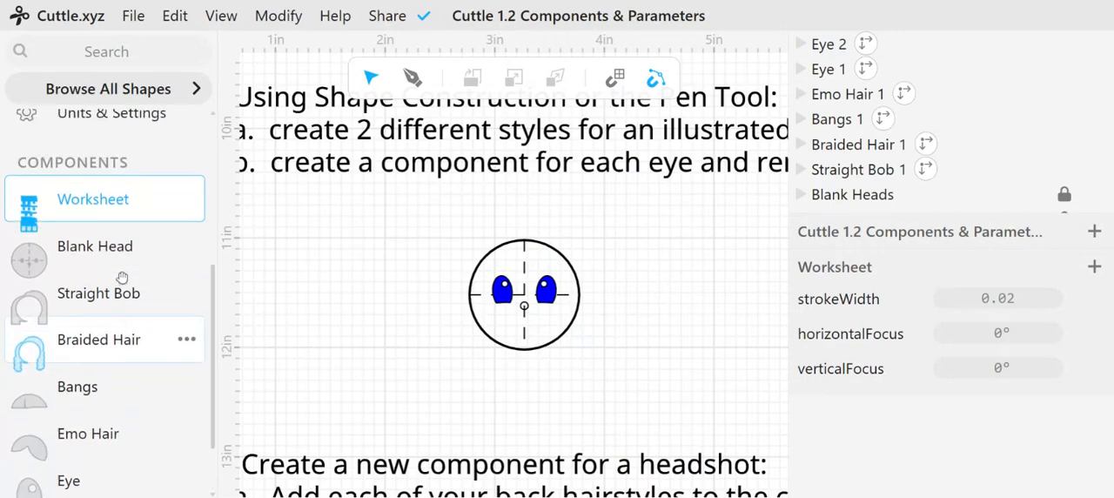
pyautogui.scroll(4, 122, 277)
pyautogui.scroll(-5, 122, 276)
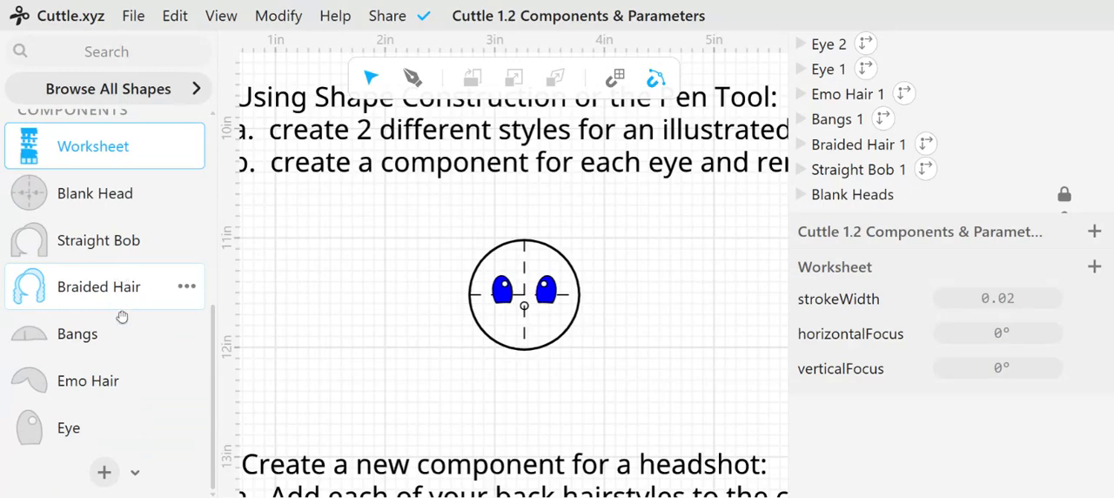